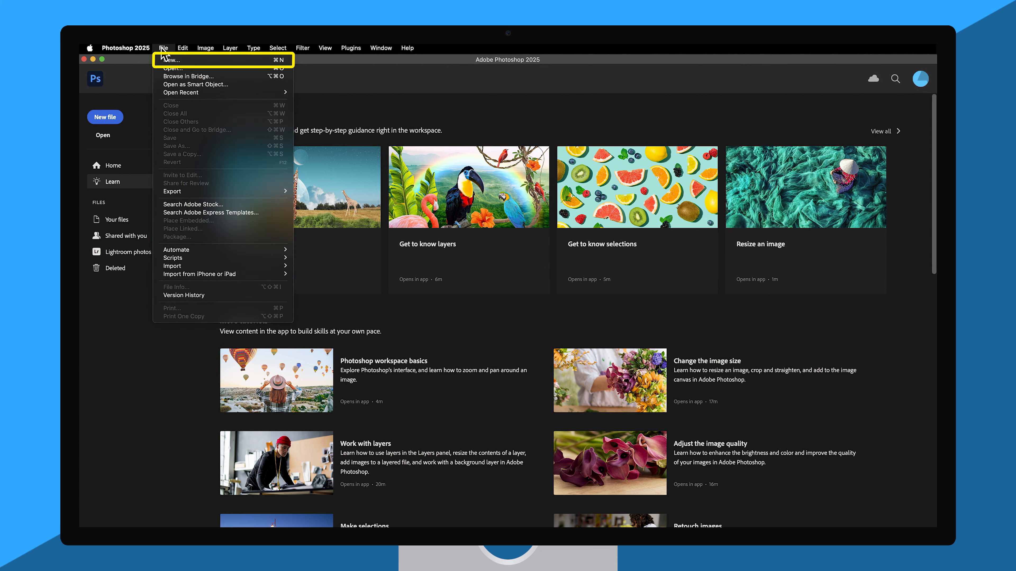
Step: Create a new document 3840 pixels wide and 2160 pixels high at a resolution of 72 pixels/inch
left_click(182, 61)
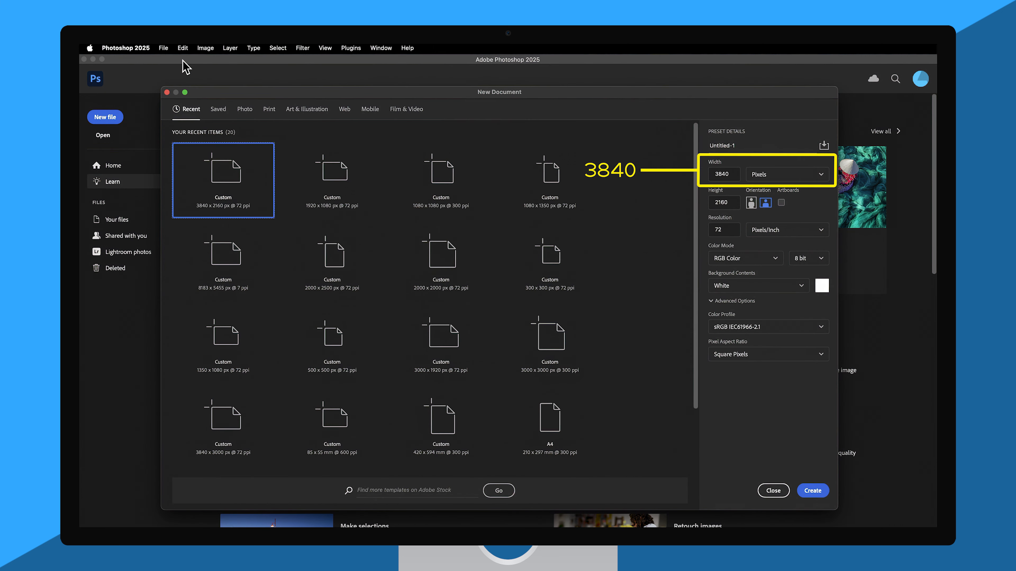
left_click(731, 174)
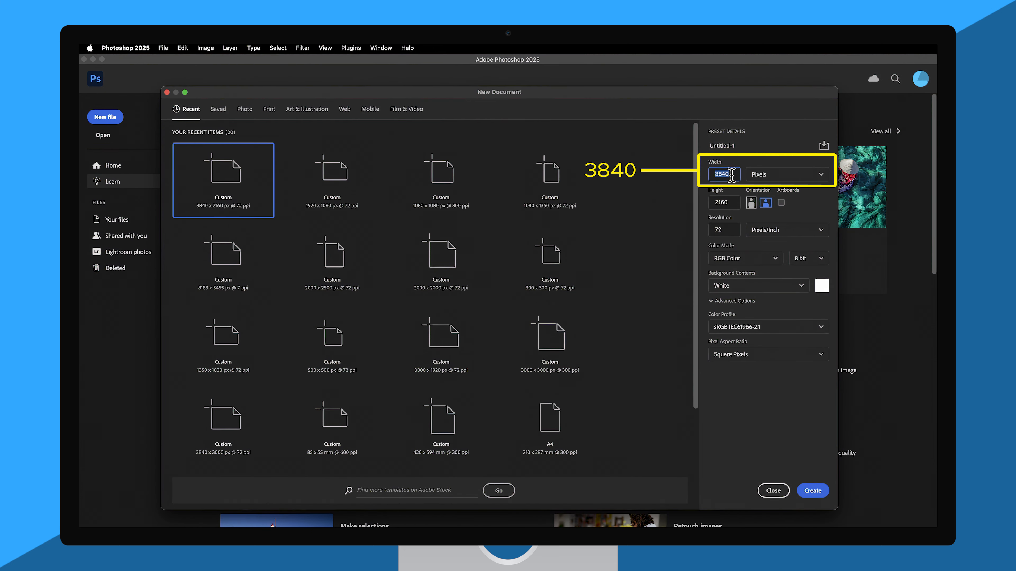
left_click(733, 198)
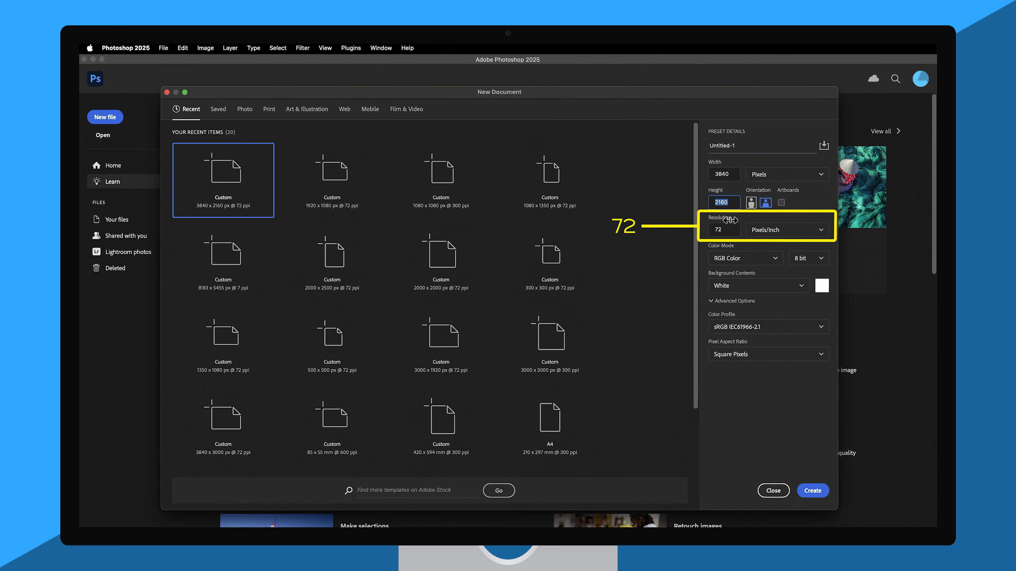
left_click(730, 229)
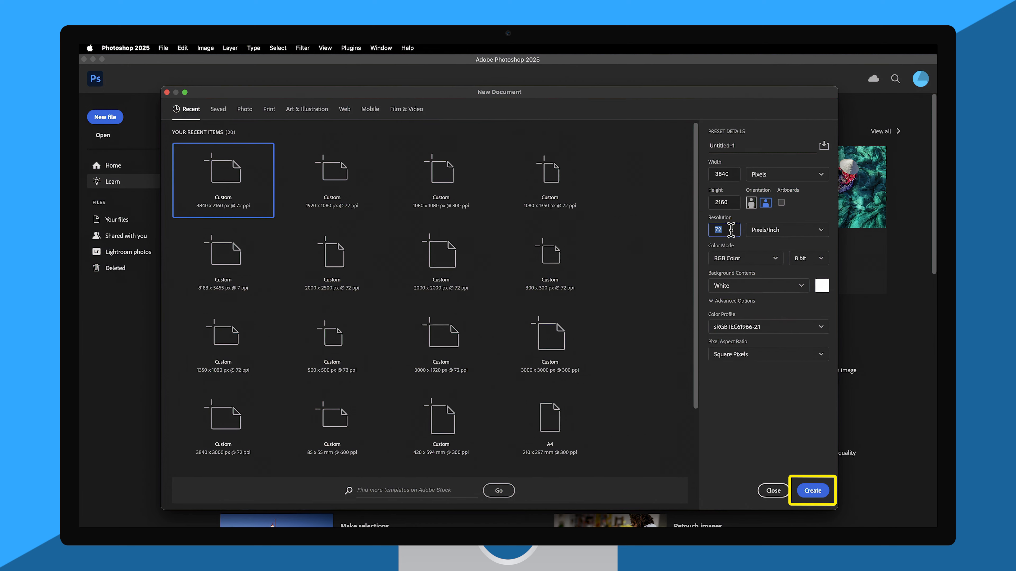
left_click(801, 488)
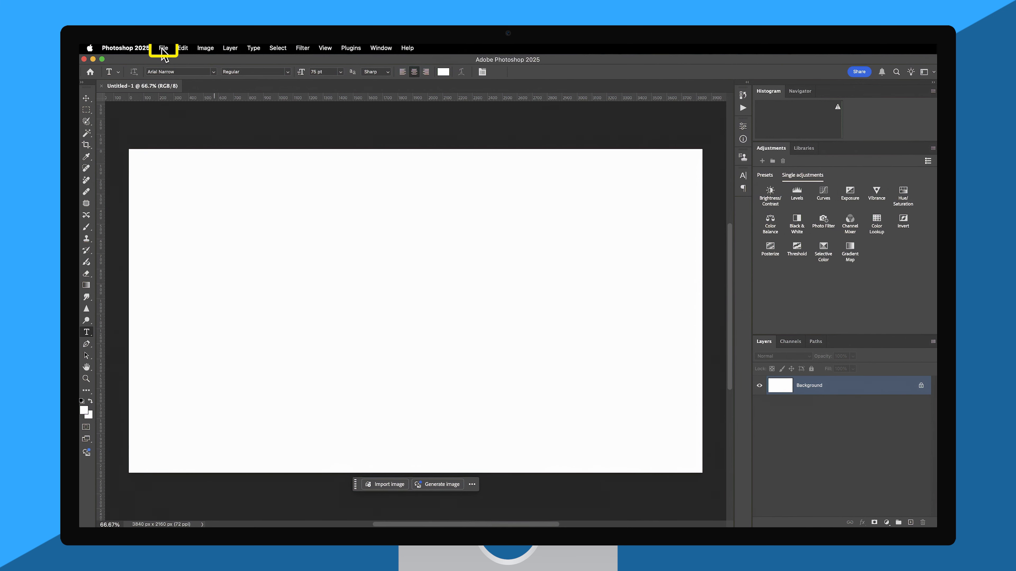
Step: Save the document in the Downloads folder as FireProject.psd in Photoshop format
left_click(163, 48)
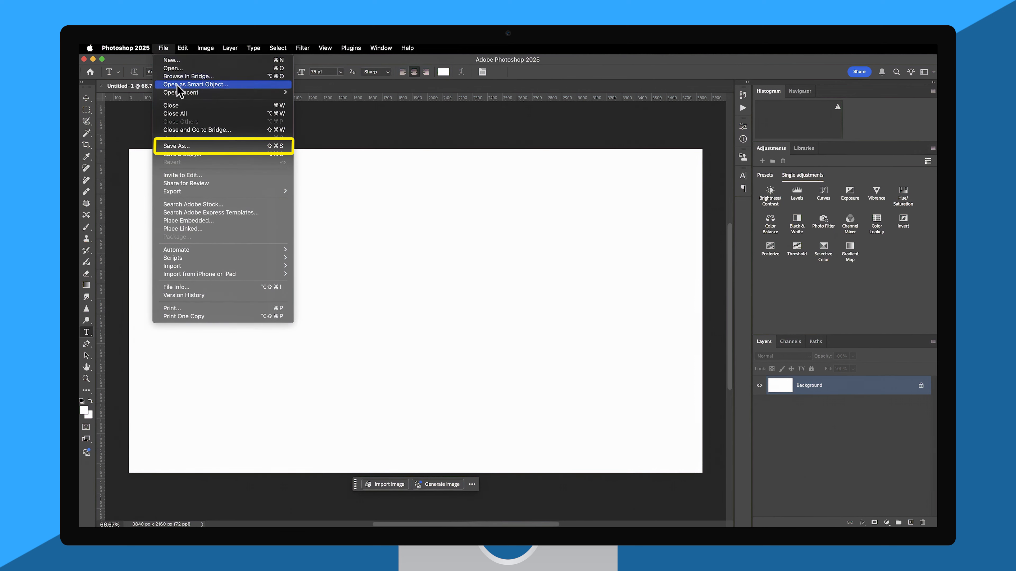
left_click(191, 147)
type("F")
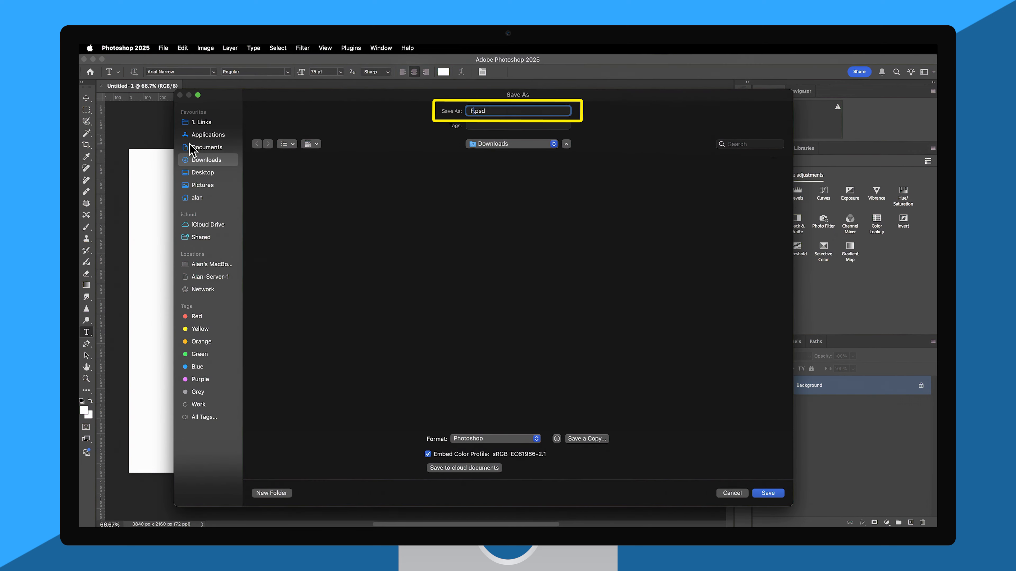
type("ireProject")
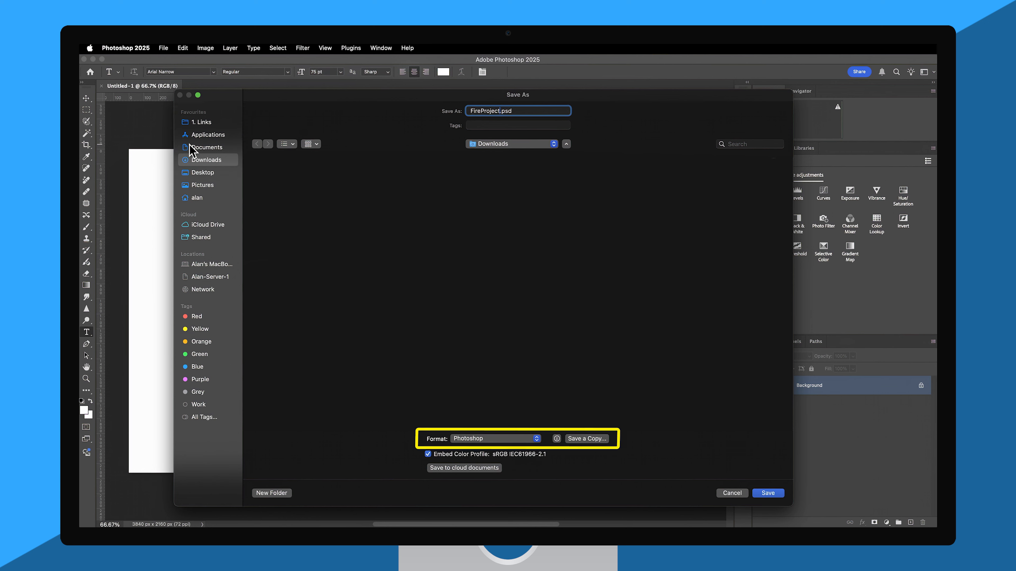
left_click(764, 496)
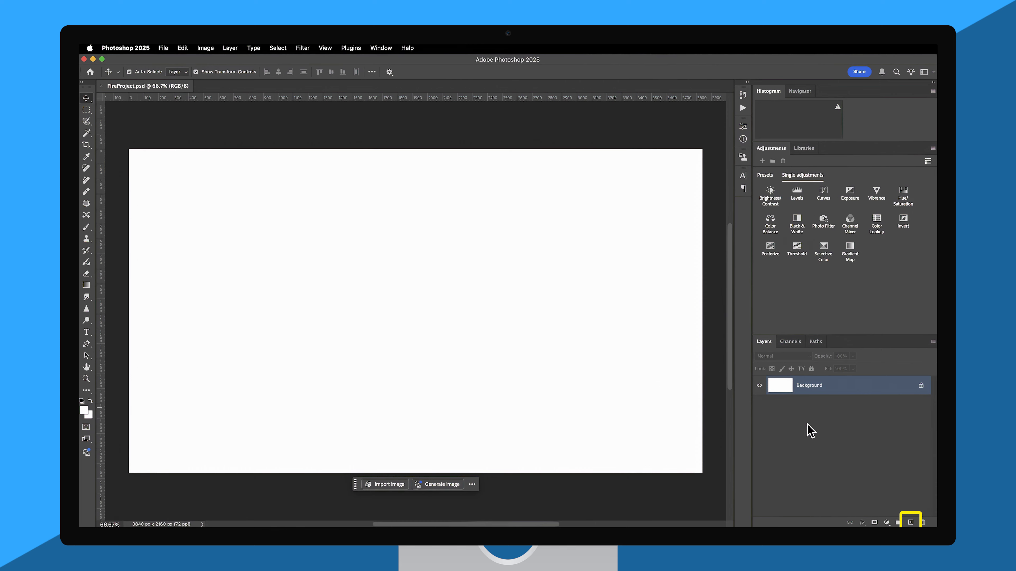
Step: Add a new layer above the Background and fill it with black using the Paint Bucket tool
left_click(911, 522)
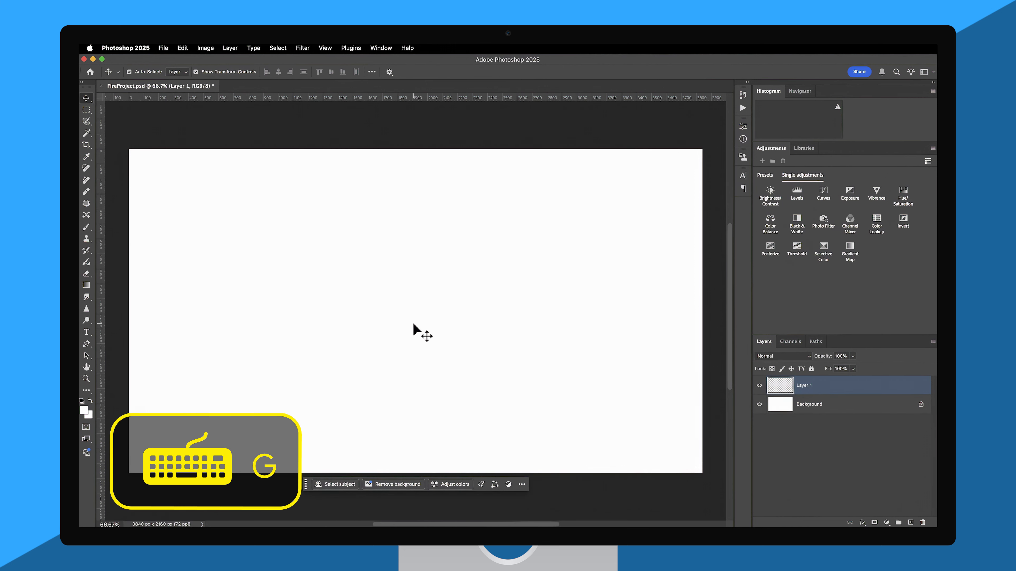
key("g")
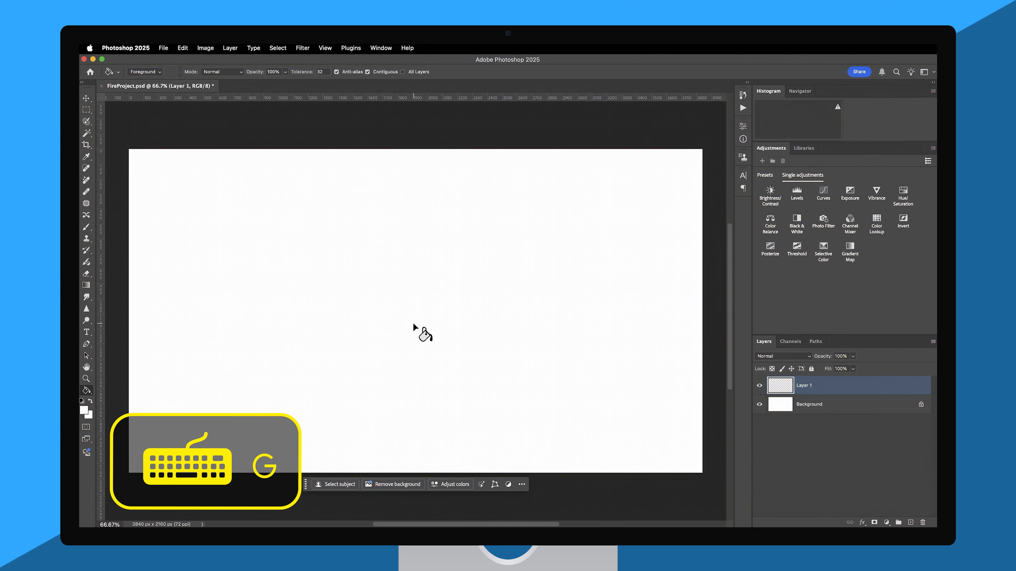
left_click(81, 401)
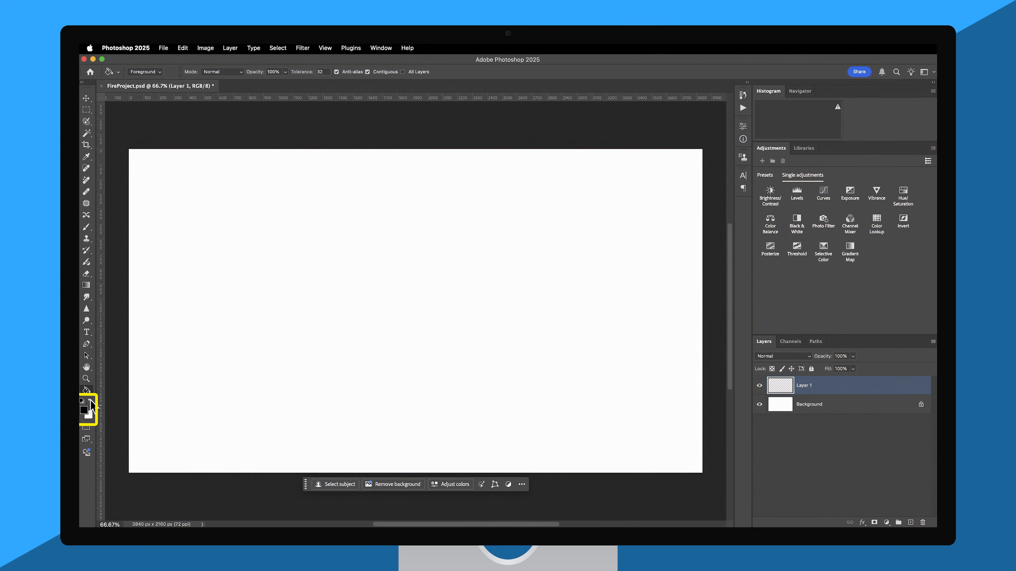
left_click(400, 301)
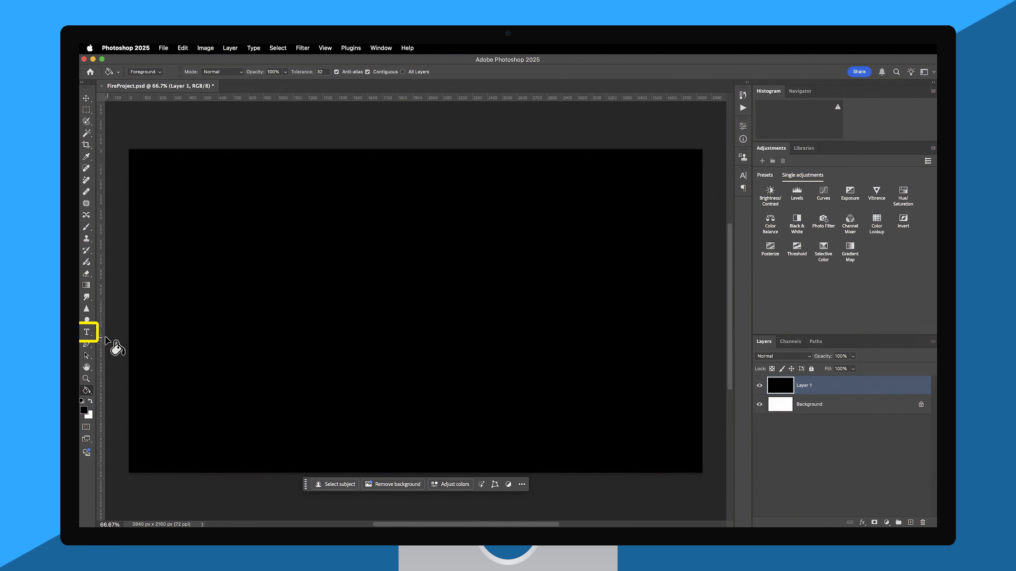
Step: Activate the Type tool and set its text colour to white
left_click(91, 334)
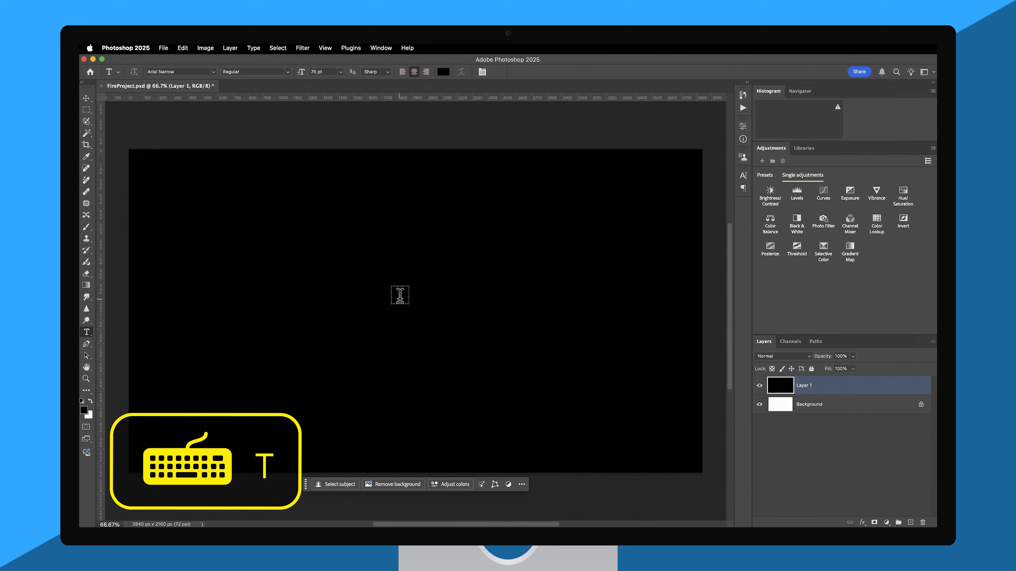
left_click(328, 76)
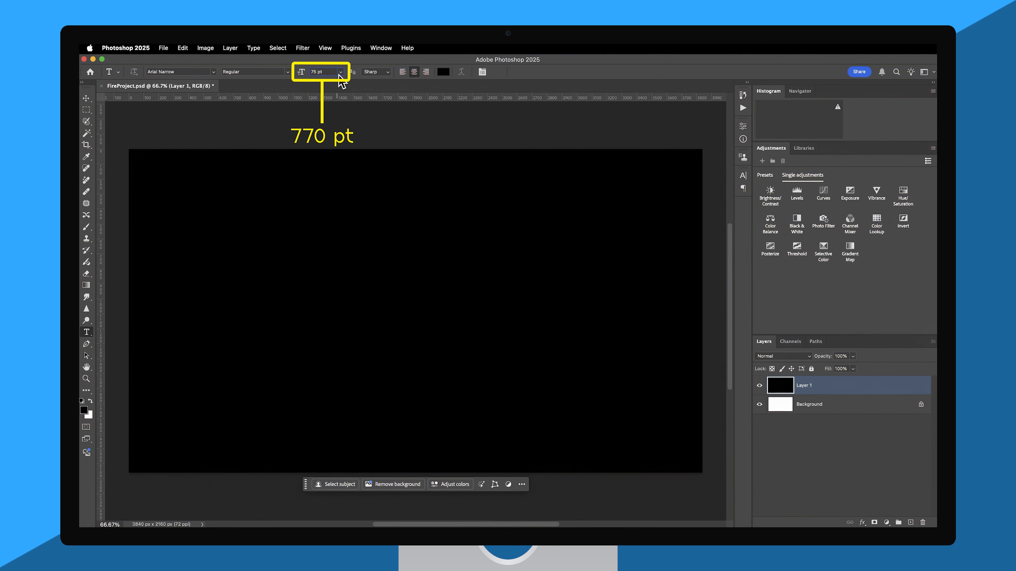
type("770")
key("Return")
left_click(443, 72)
left_click(334, 302)
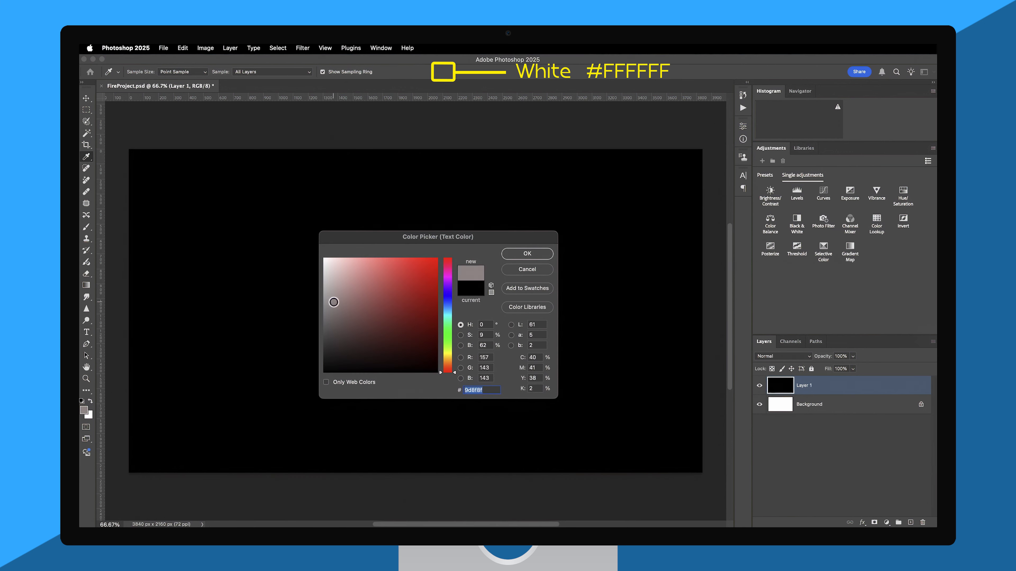
left_click_drag(334, 302, 311, 220)
left_click(527, 254)
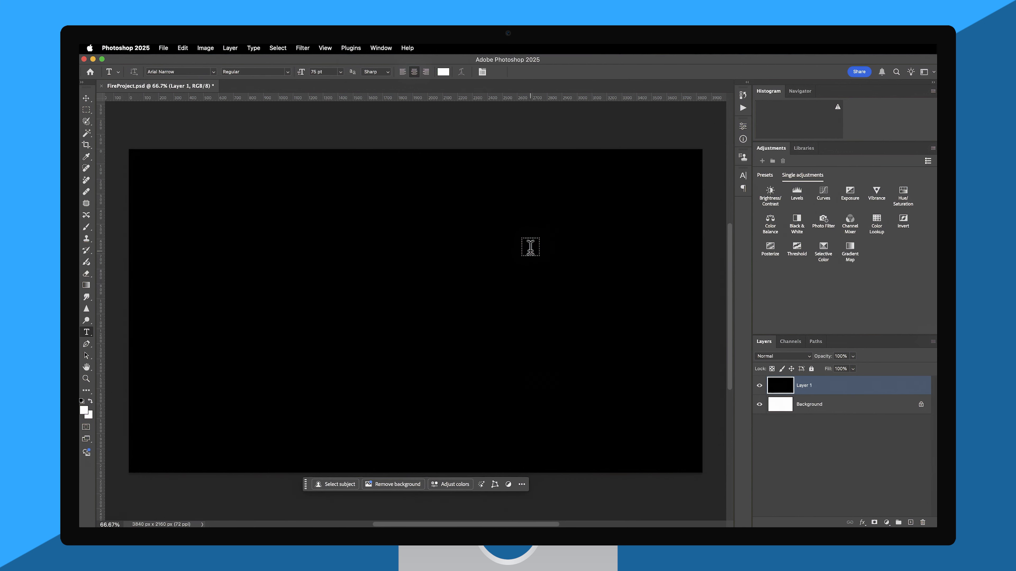
Step: Add the text "FIRE" at a font size of 770 pt and move it to the centre of the canvas
left_click(379, 281)
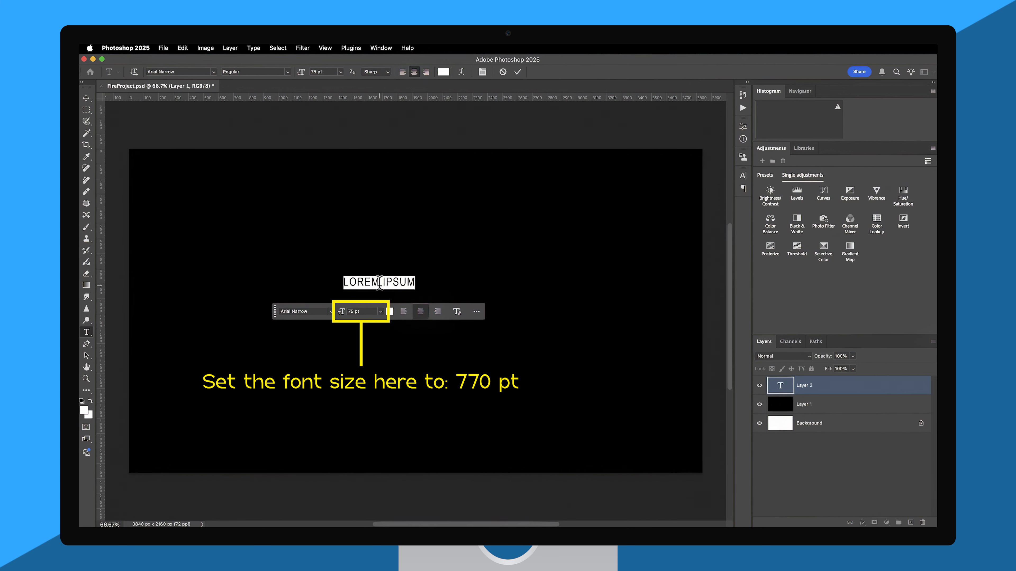
type("F")
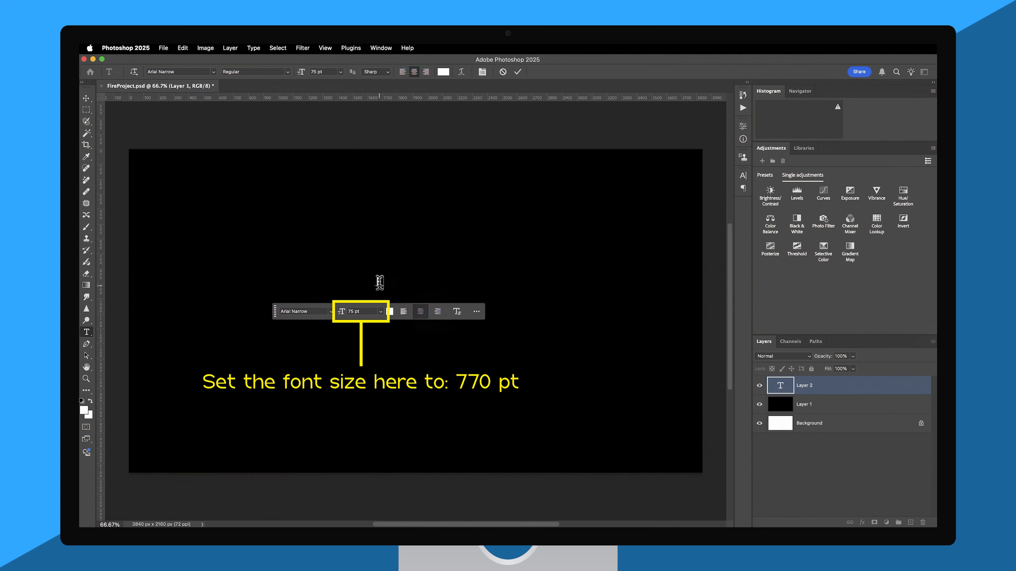
type("IRE")
left_click(370, 311)
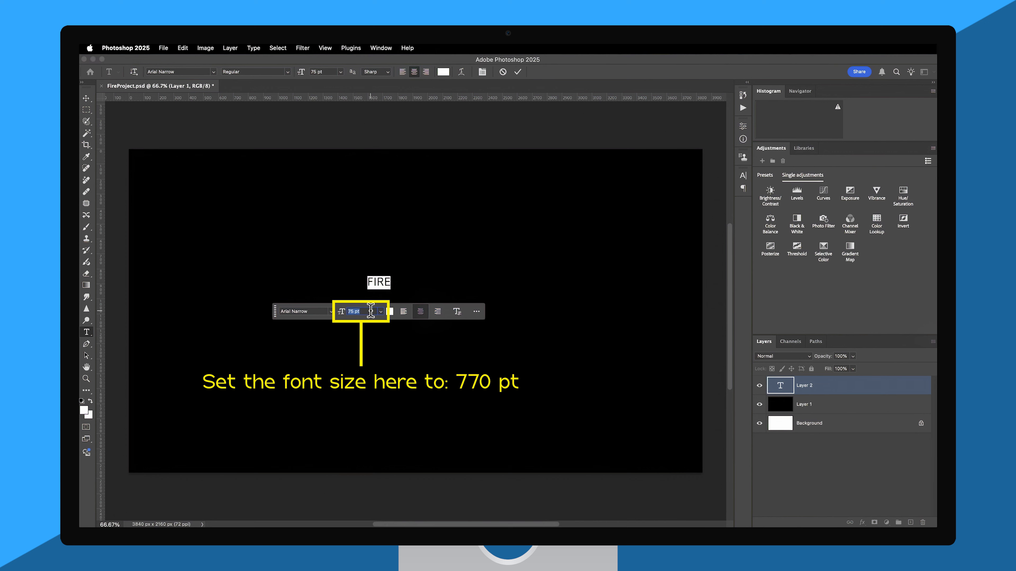
type("770")
key("Return")
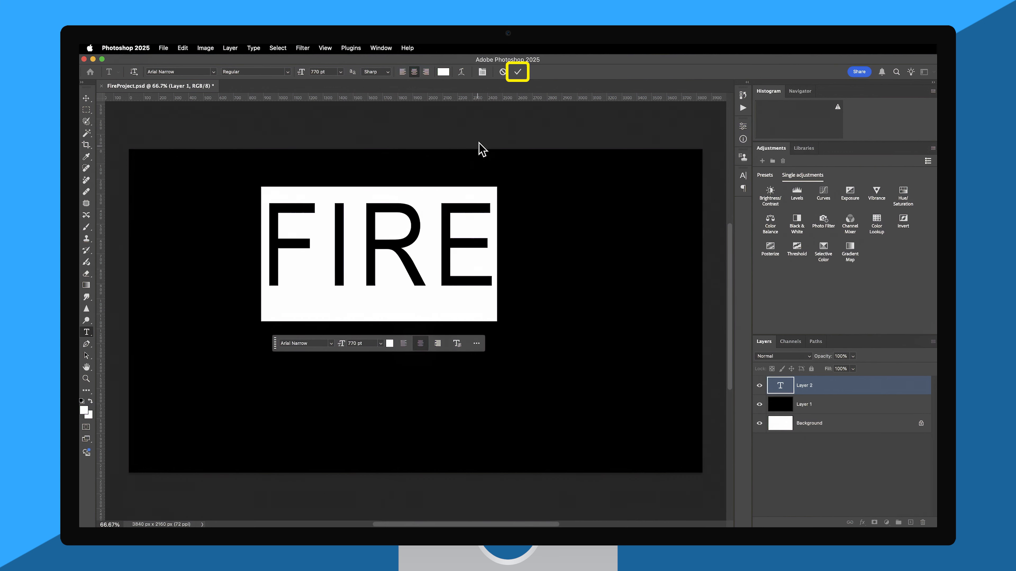
left_click(519, 73)
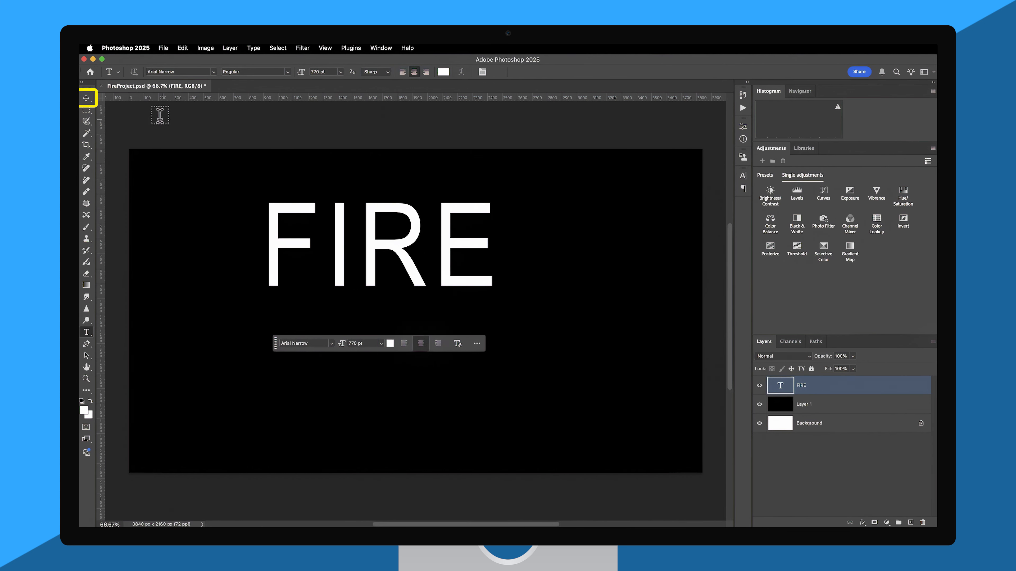
left_click(86, 99)
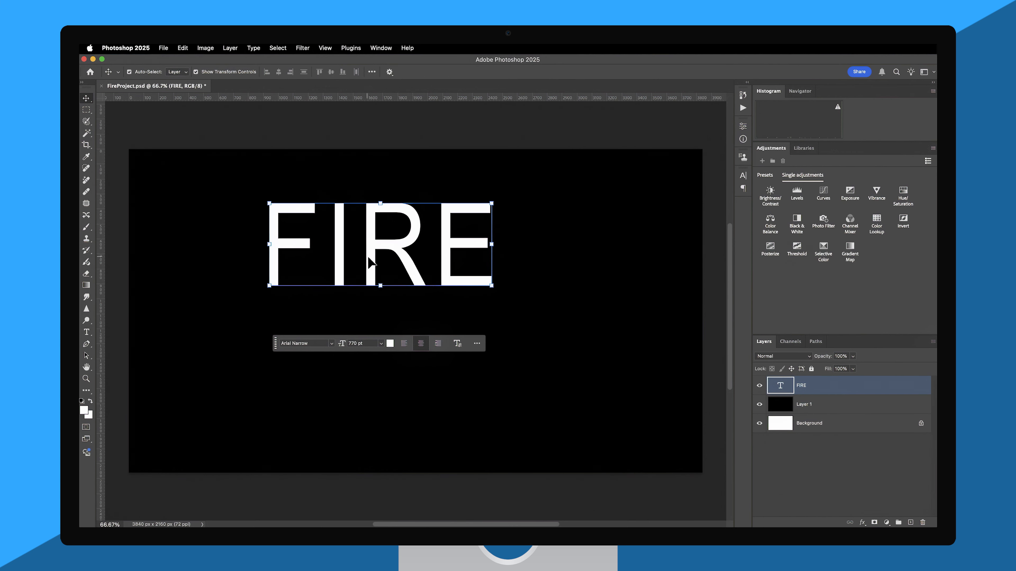
left_click_drag(389, 253, 422, 315)
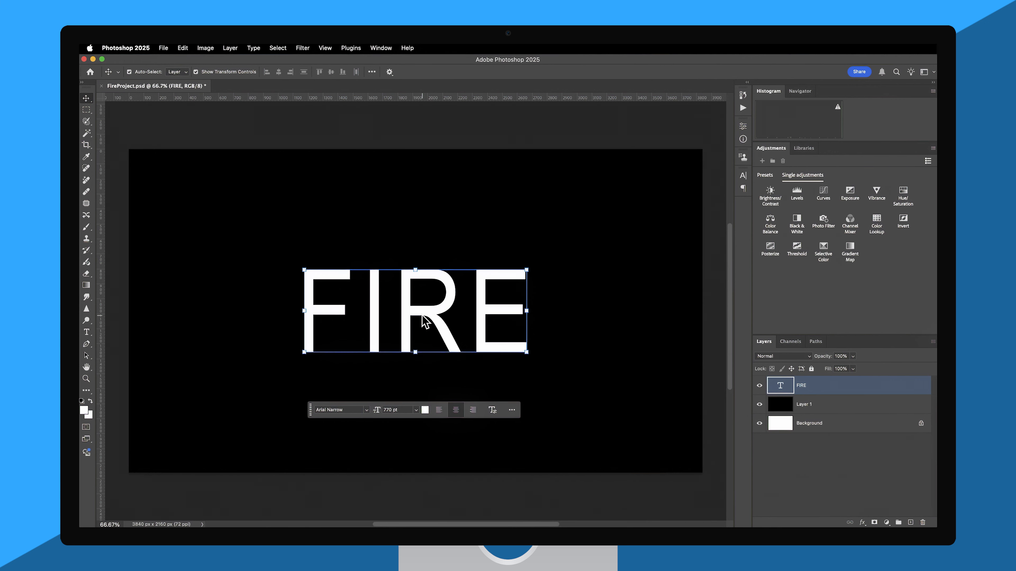
Step: Switch to Finder, preview the Bubbly-Soda.ttf font in the DOWNLOAD ASSETS folder, and close the preview and folder windows
left_click(269, 515)
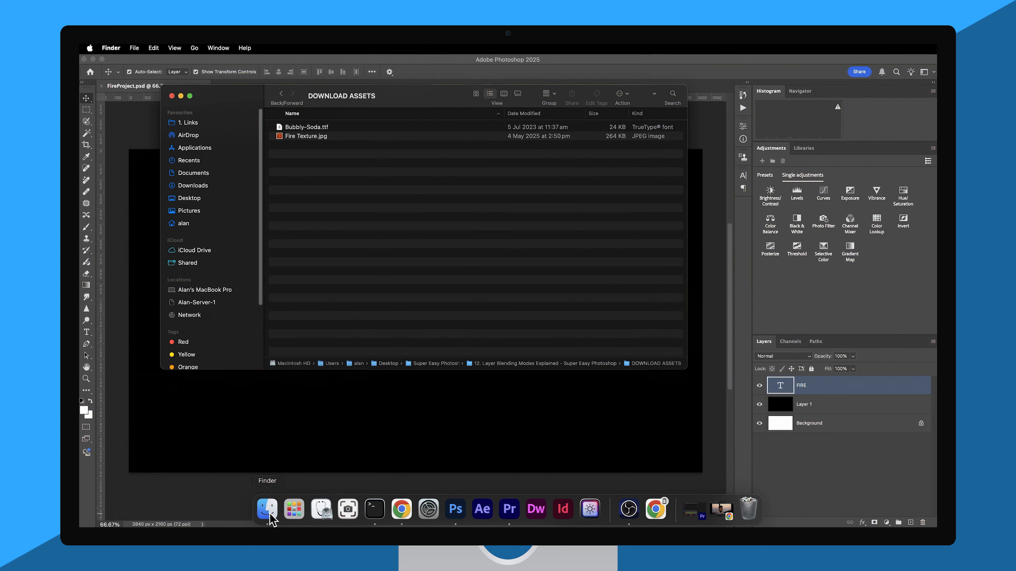
left_click(316, 127)
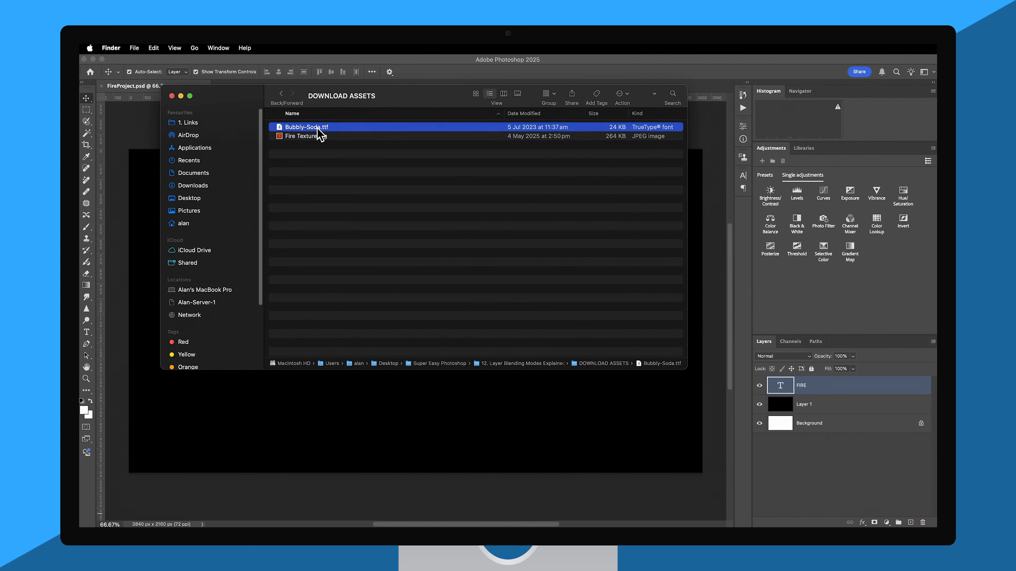
double_click(317, 128)
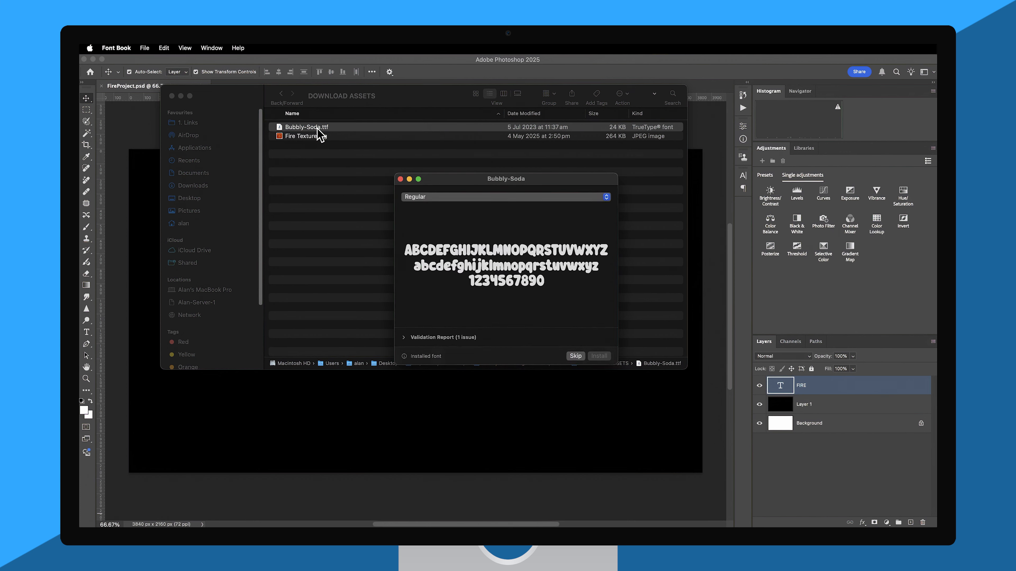
left_click(401, 179)
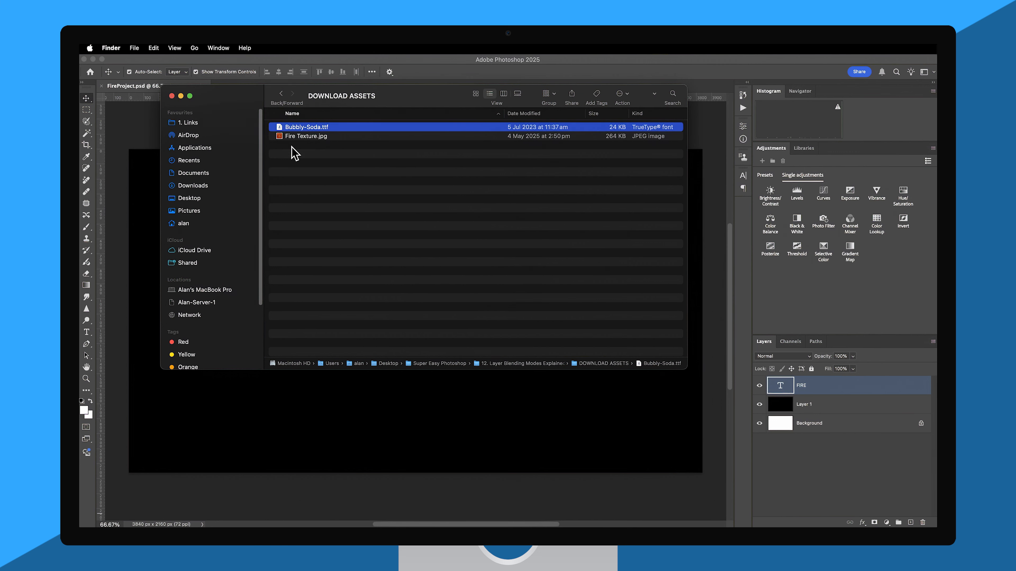
left_click(172, 96)
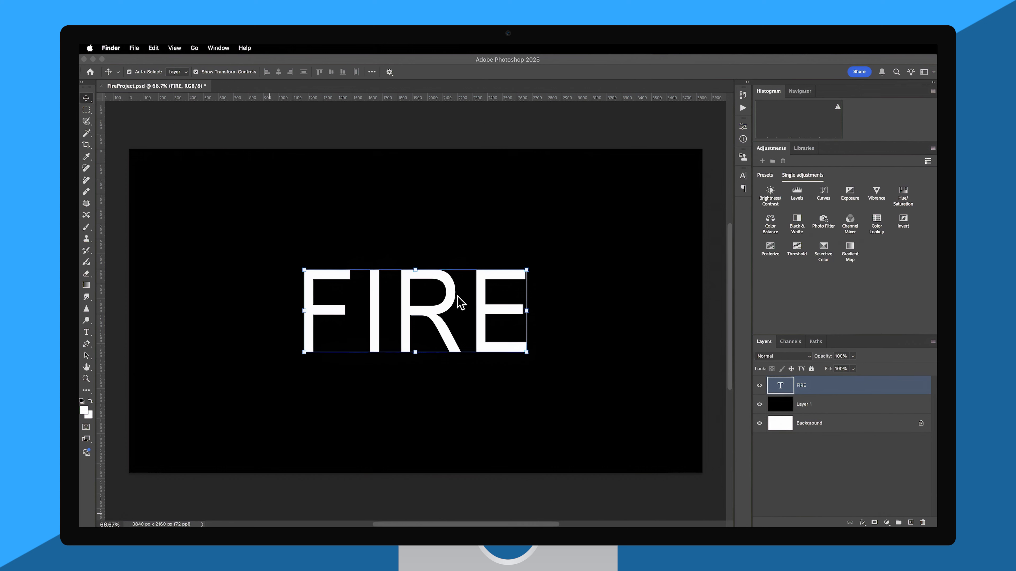
Step: Change the font of the FIRE text to Bubbly-Soda Regular and save the document
double_click(441, 301)
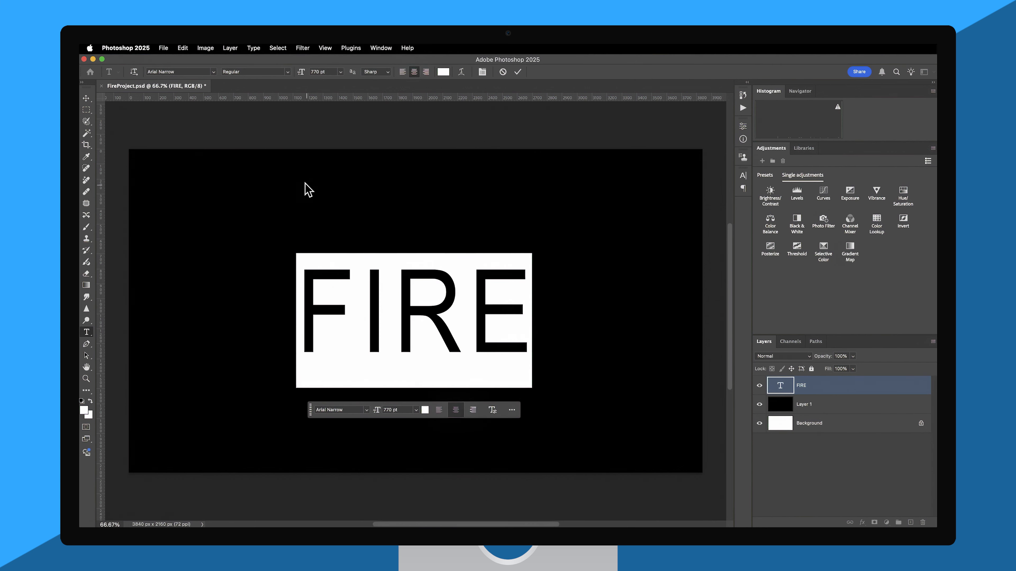
left_click(196, 72)
type("BUBB")
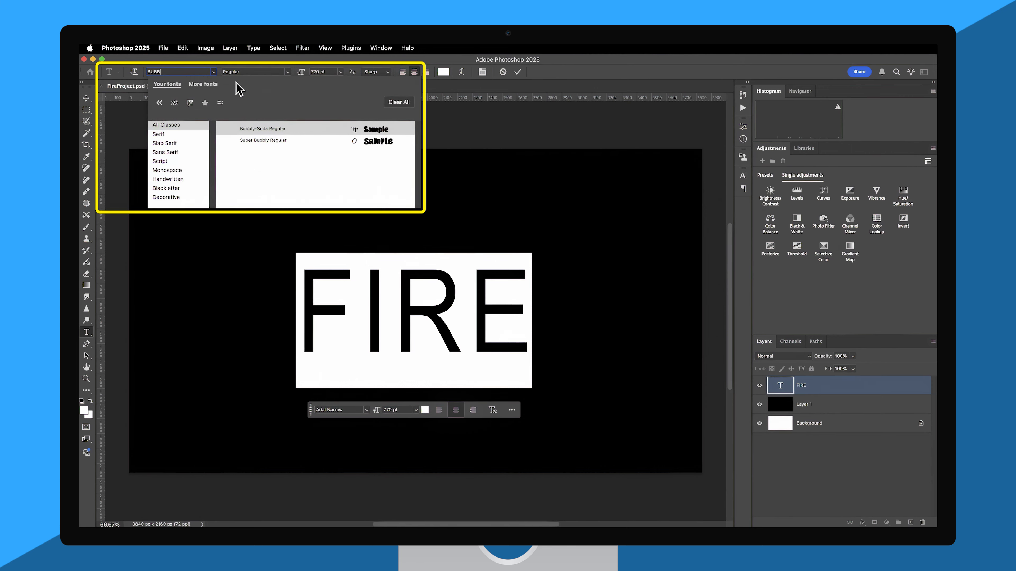
left_click(271, 133)
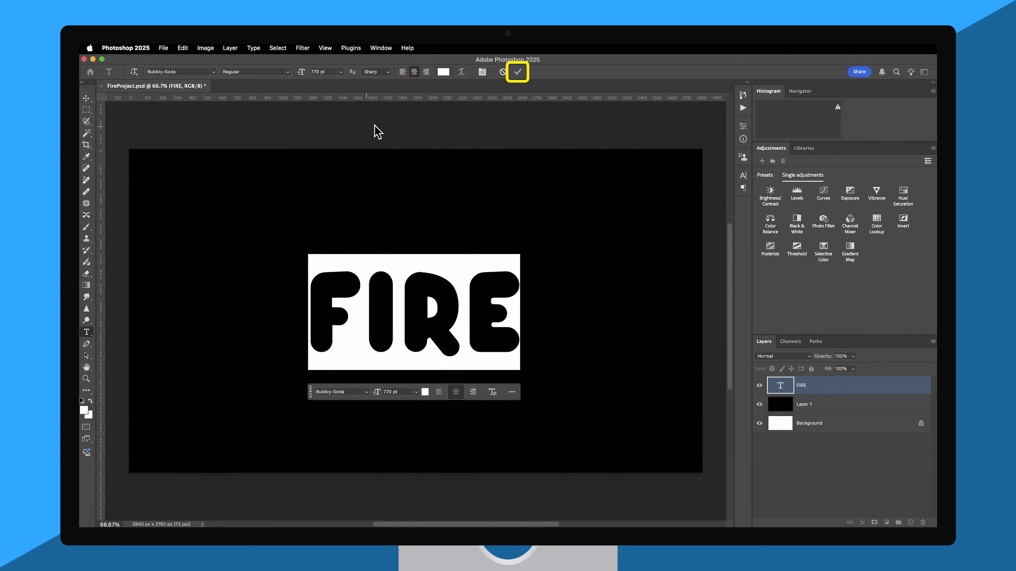
left_click(518, 73)
key("v")
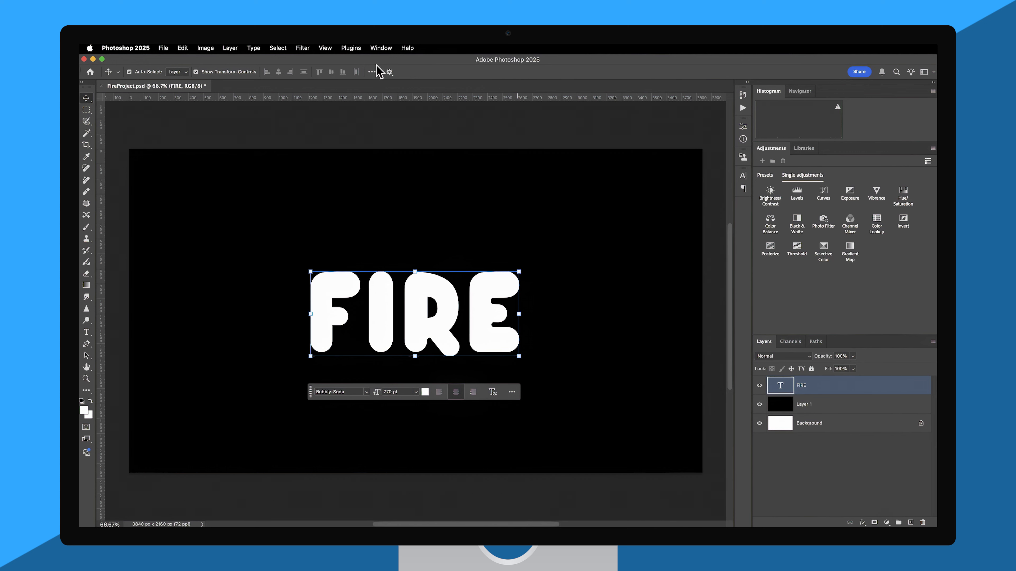
left_click(164, 48)
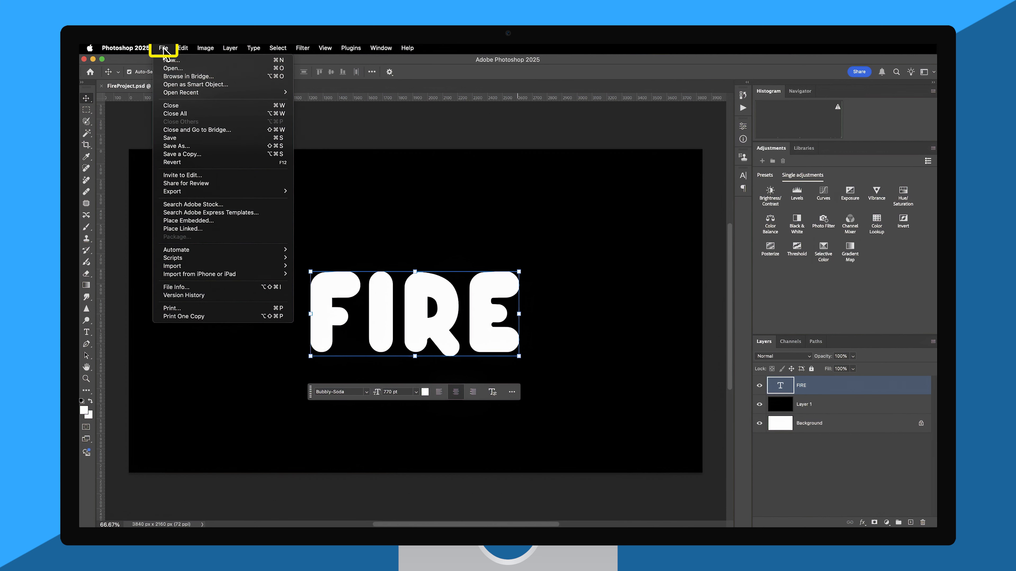
left_click(178, 138)
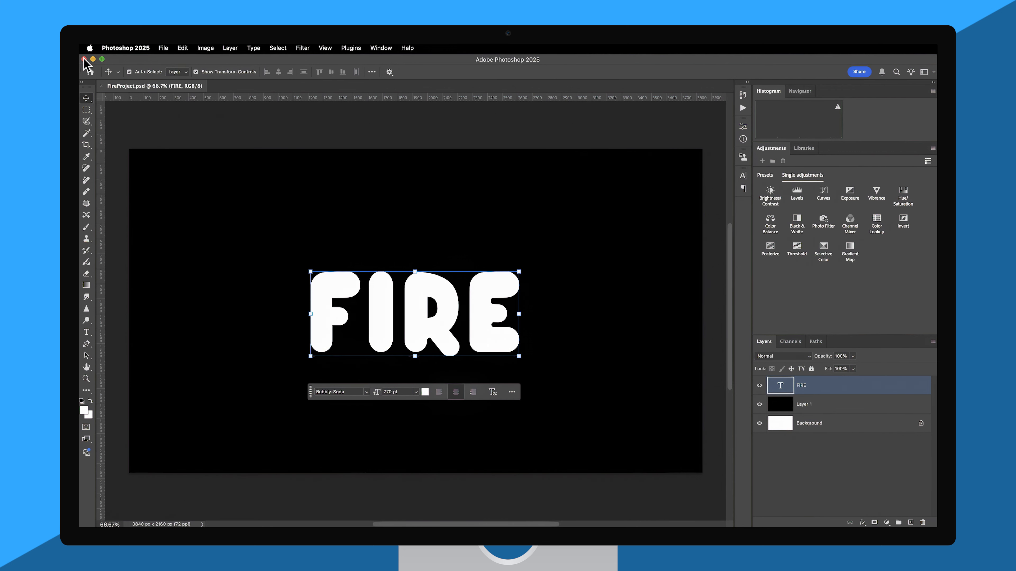
left_click(84, 58)
mouse_move(449, 516)
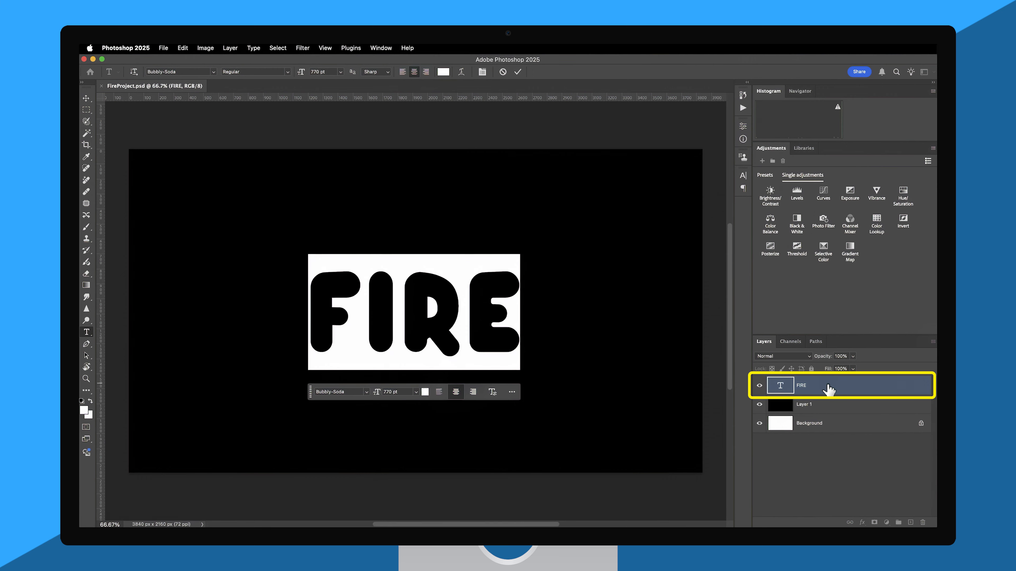
Step: Open the blending options of the FIRE text layer and enable a Gradient Overlay with the Normal blend mode
left_click(830, 388)
right_click(828, 390)
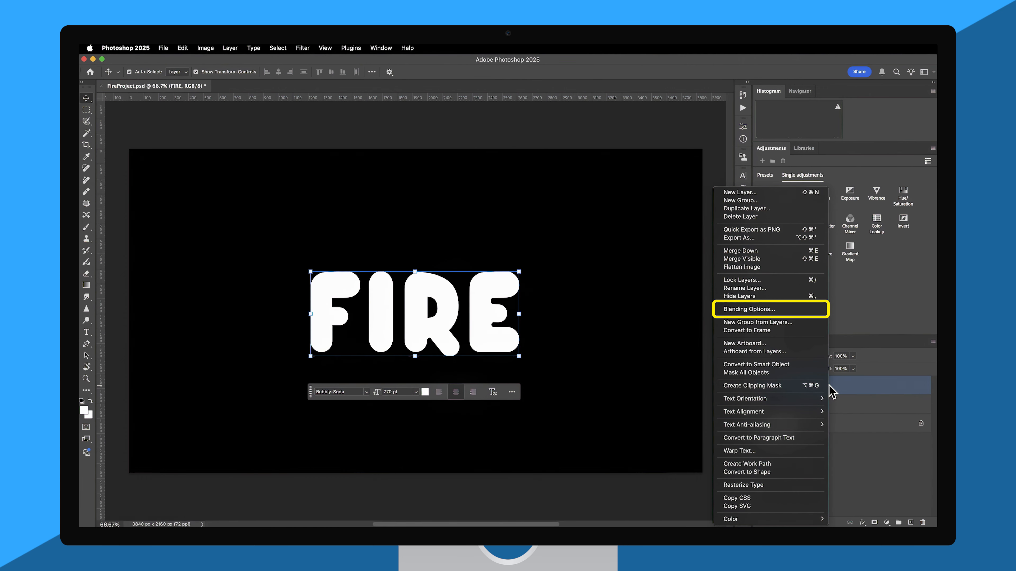
left_click(773, 310)
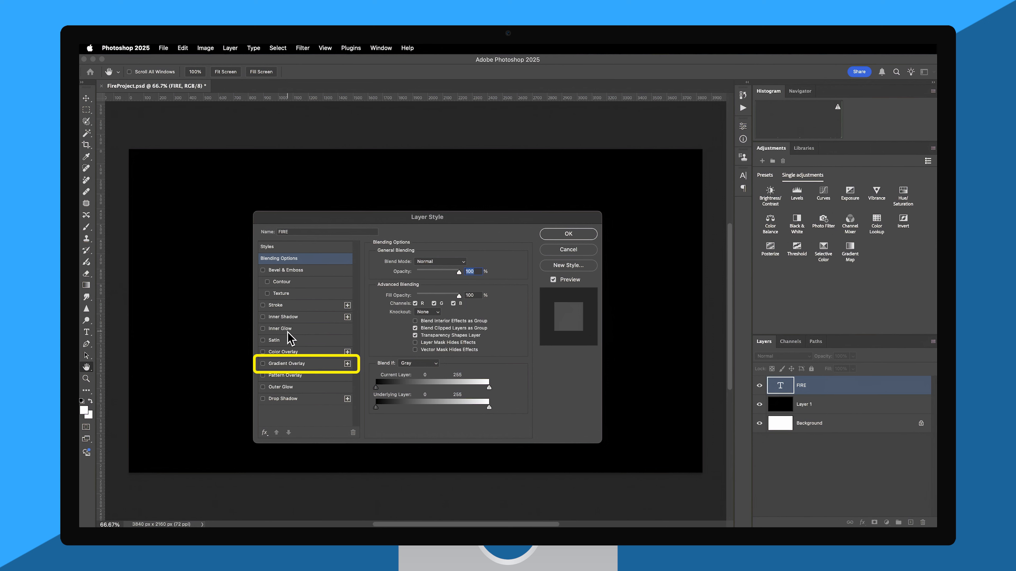
left_click(288, 363)
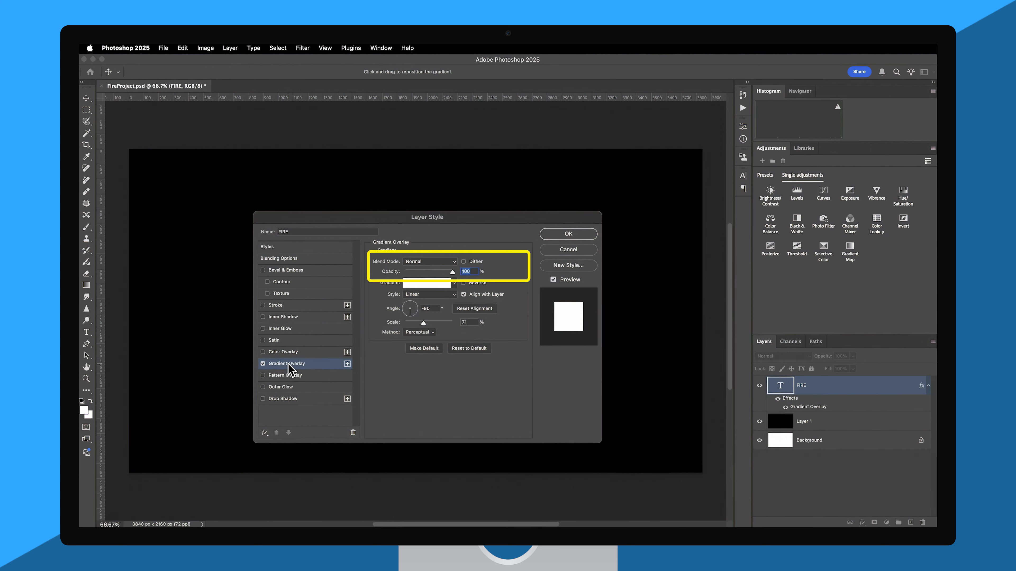
left_click(425, 261)
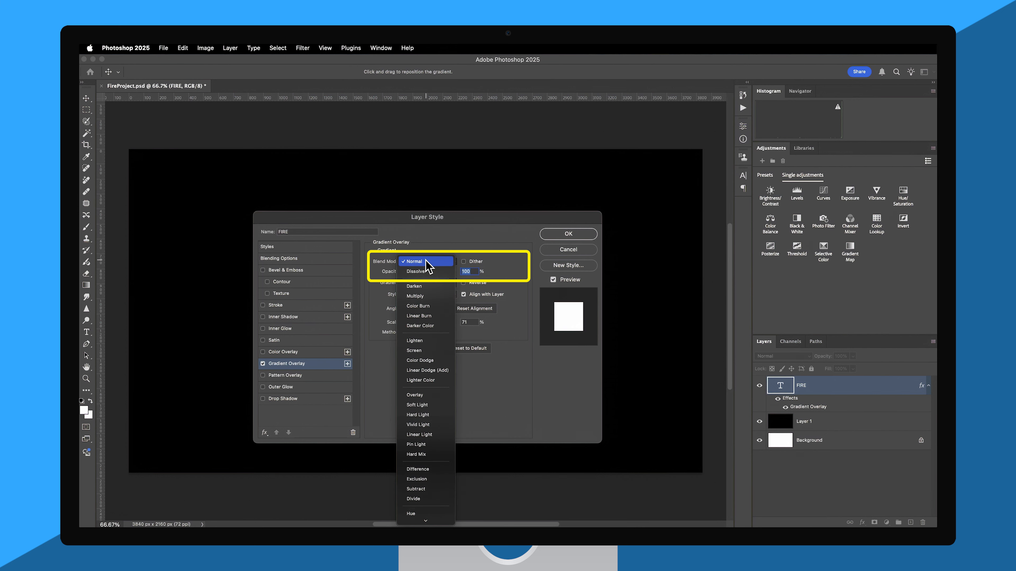
left_click(426, 260)
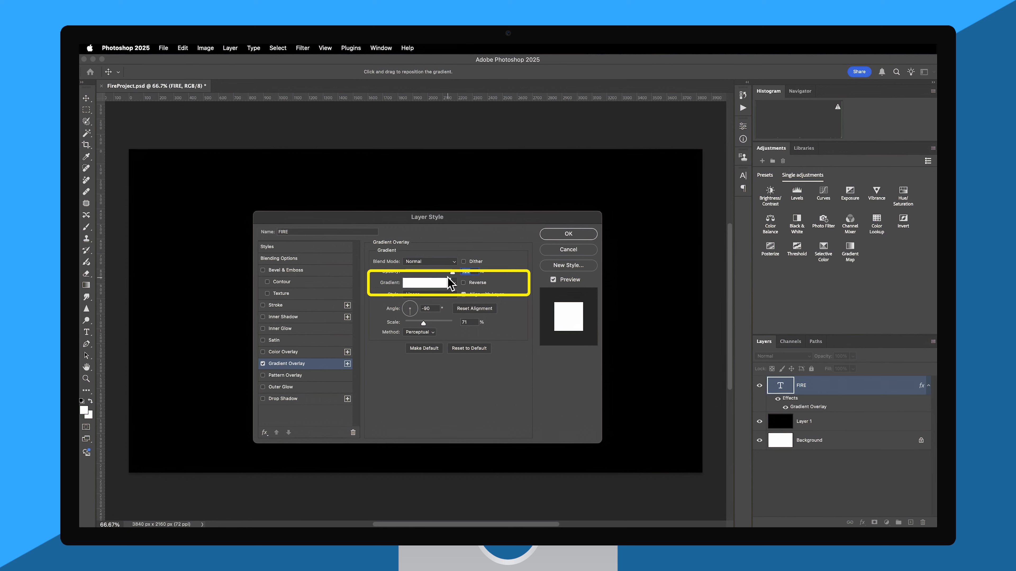
Step: Choose the Foreground to Background preset for the overlay's gradient and set its starting colour stop to B30000
left_click(436, 284)
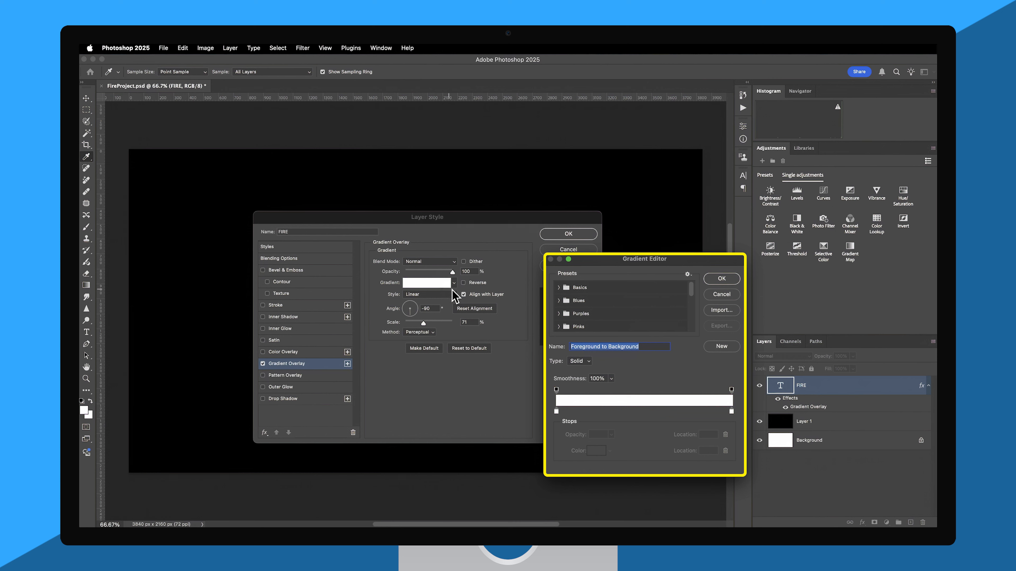
left_click(559, 287)
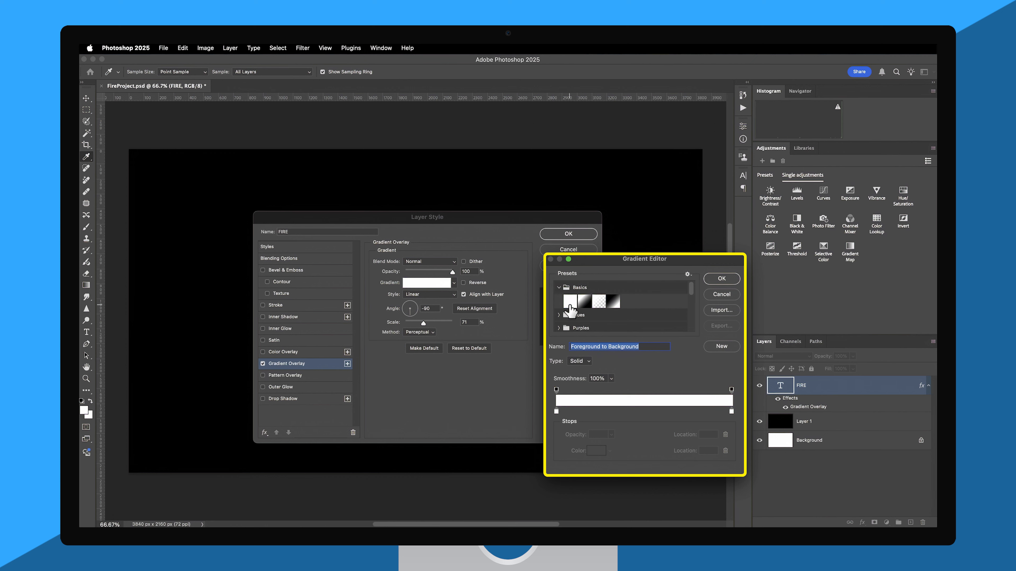
left_click(569, 301)
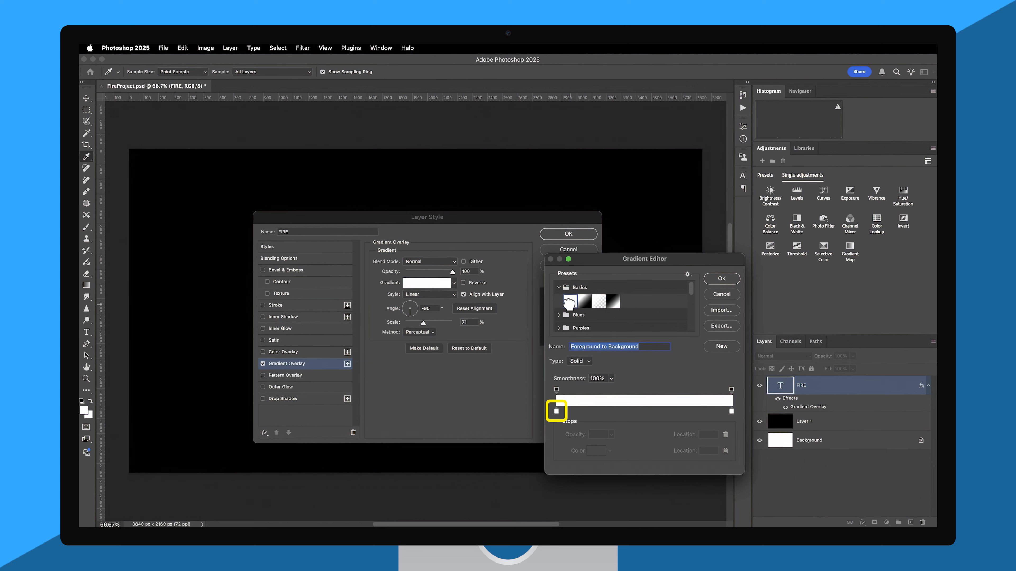
left_click(556, 412)
double_click(556, 413)
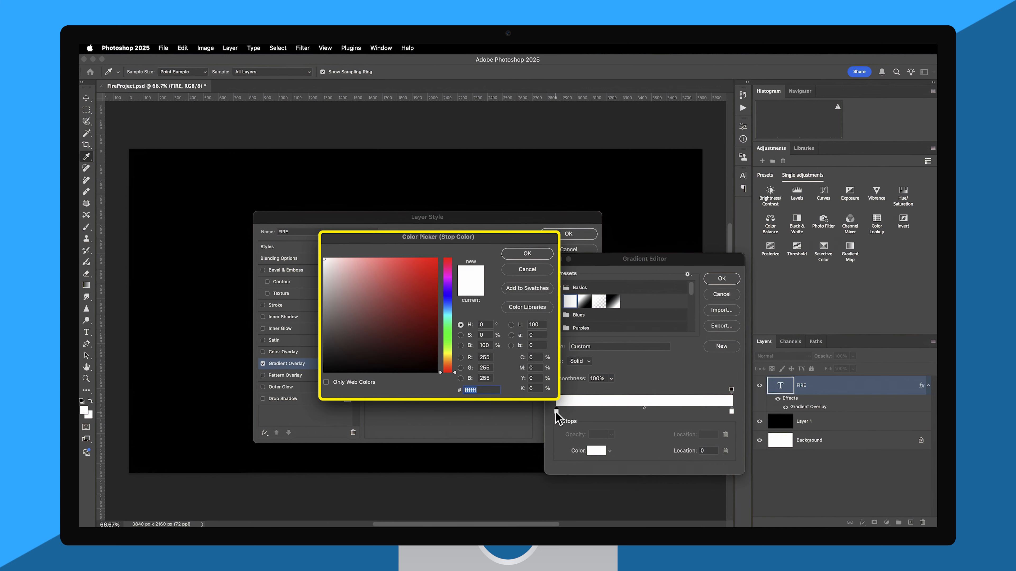
type("B30000")
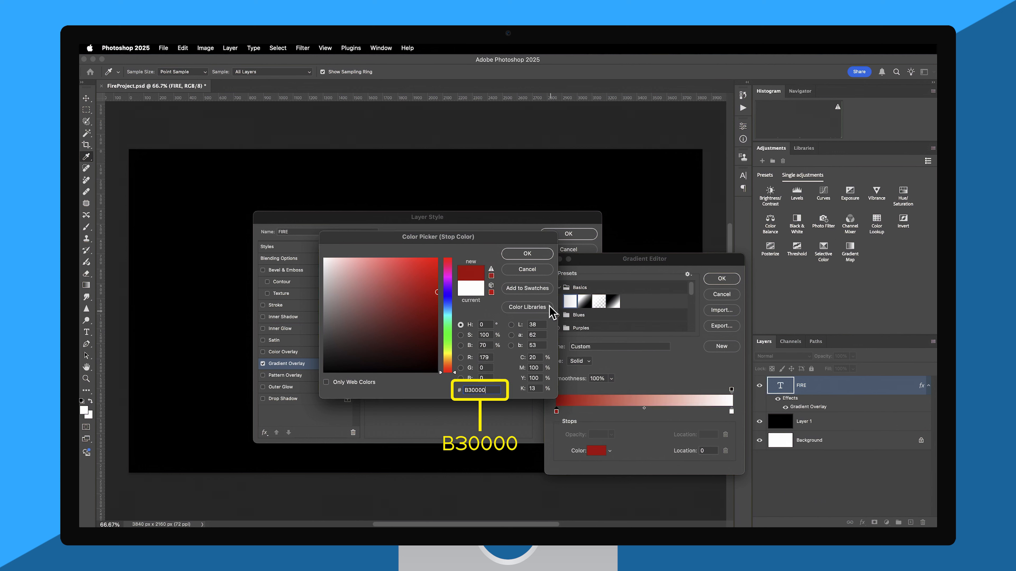
left_click(529, 253)
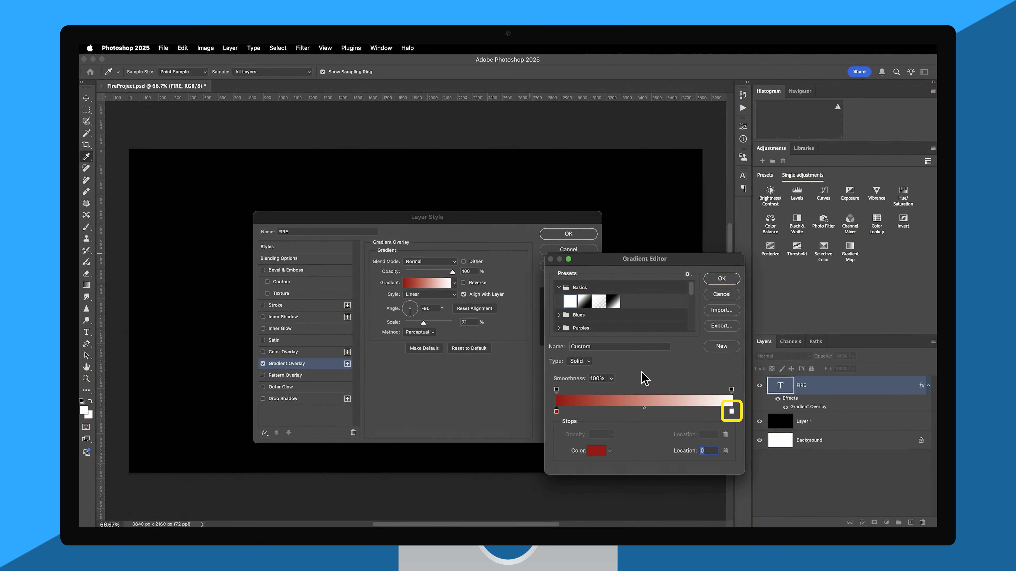
Step: Set the gradient's end colour stop to FFFF00
double_click(732, 412)
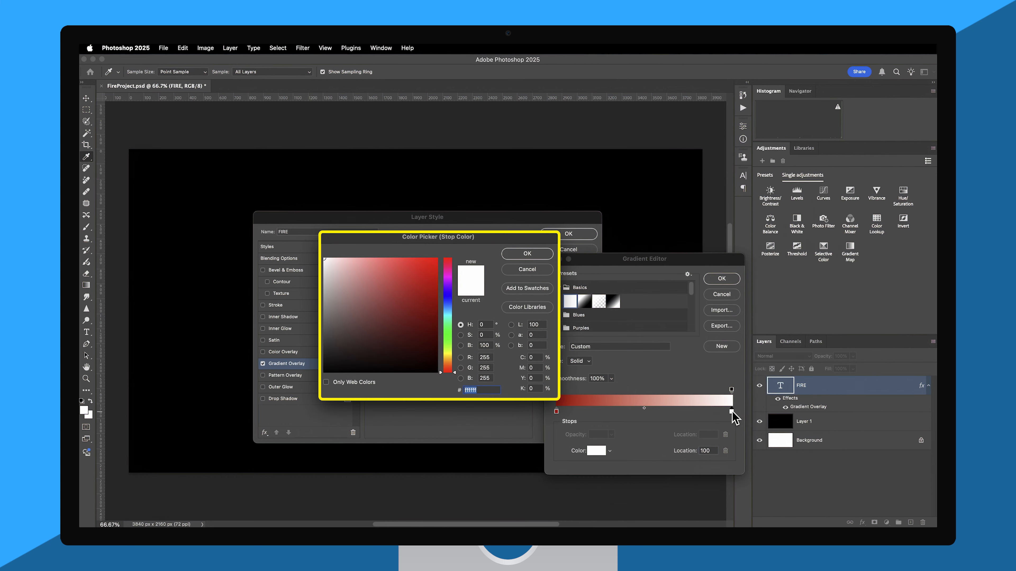
type("FFFF00")
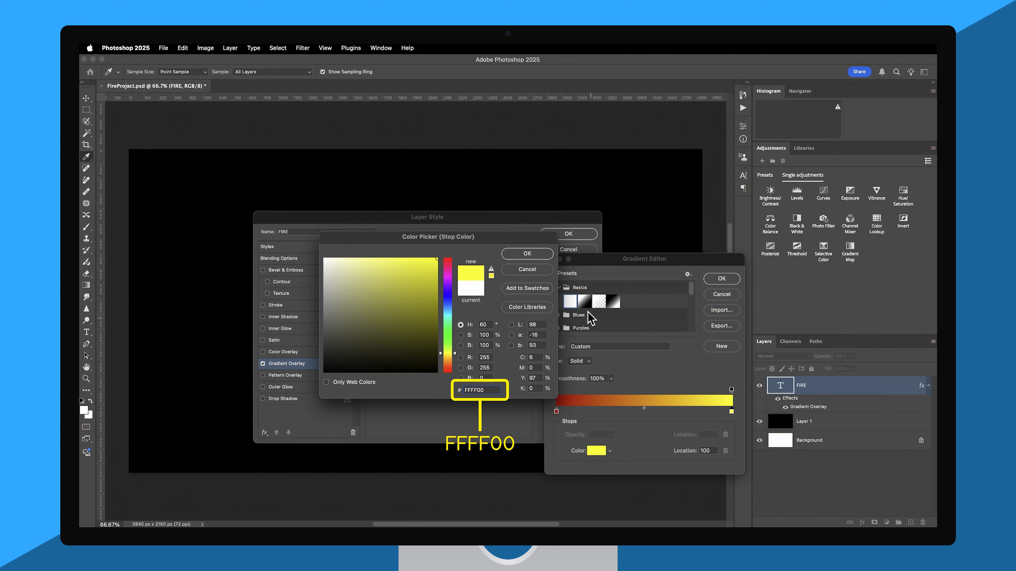
left_click(539, 255)
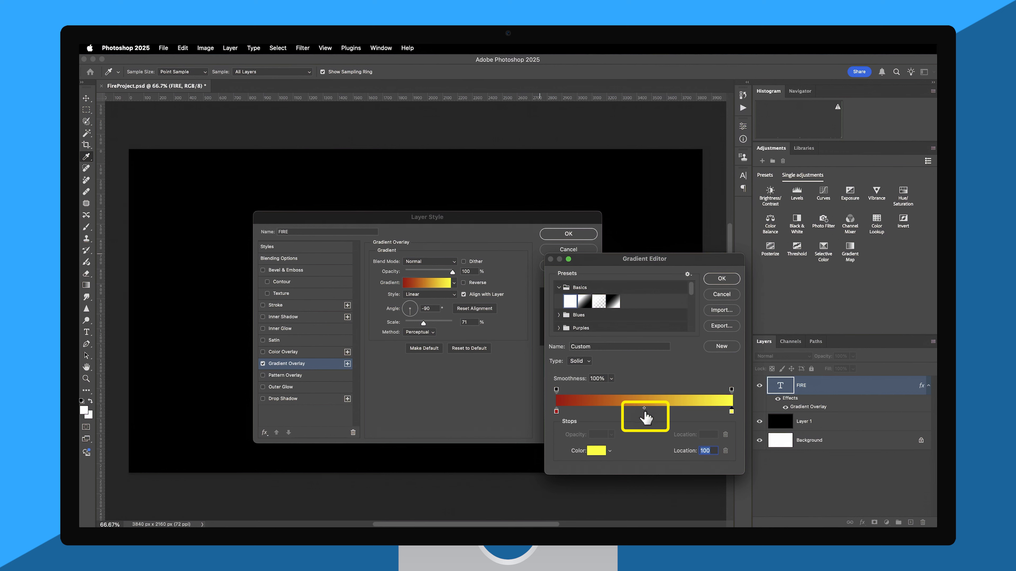
Step: Add a colour stop at location 50% of the gradient, set its colour to FF6600 and accept the gradient
left_click(644, 411)
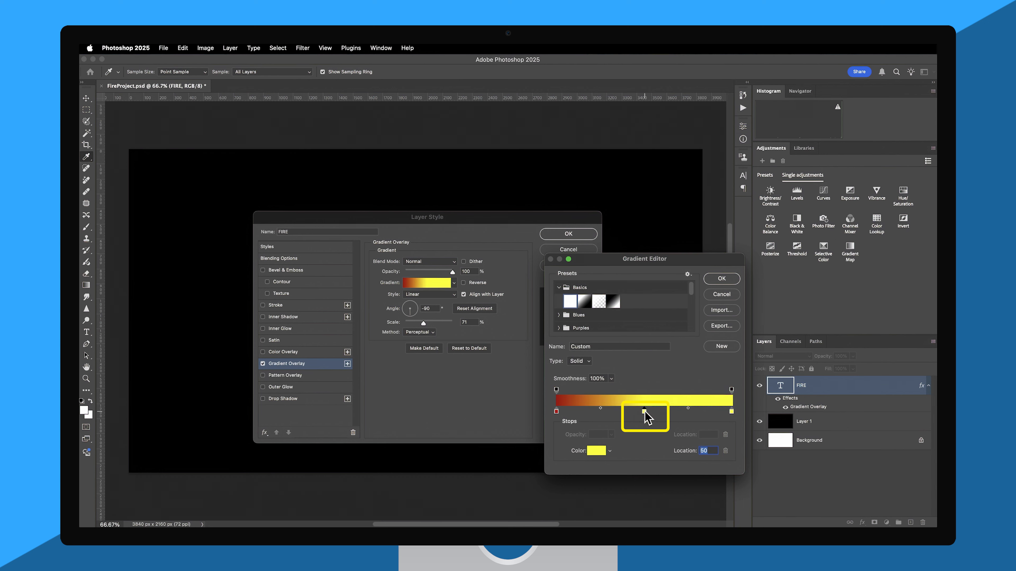
double_click(644, 411)
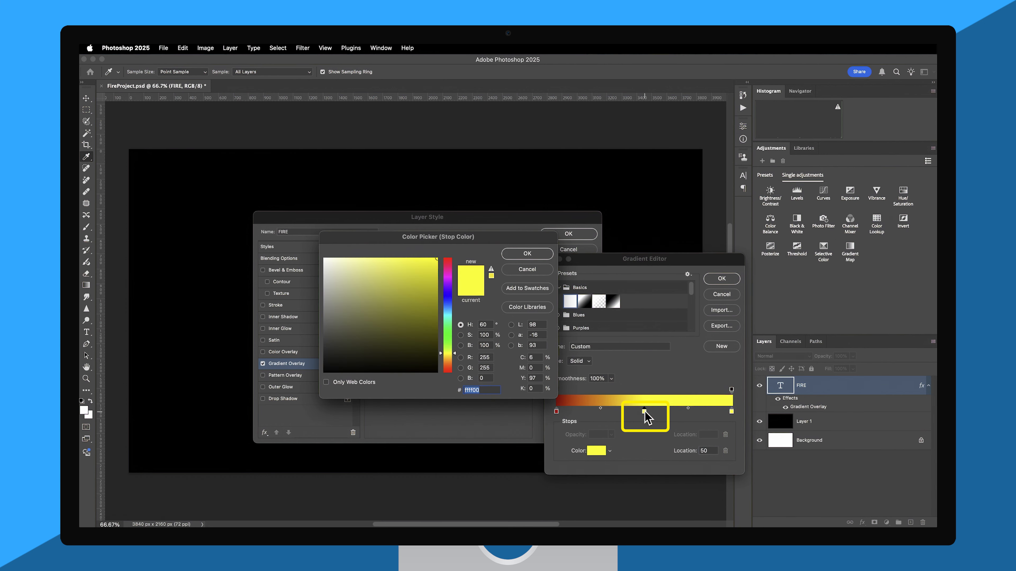
type("FF6600")
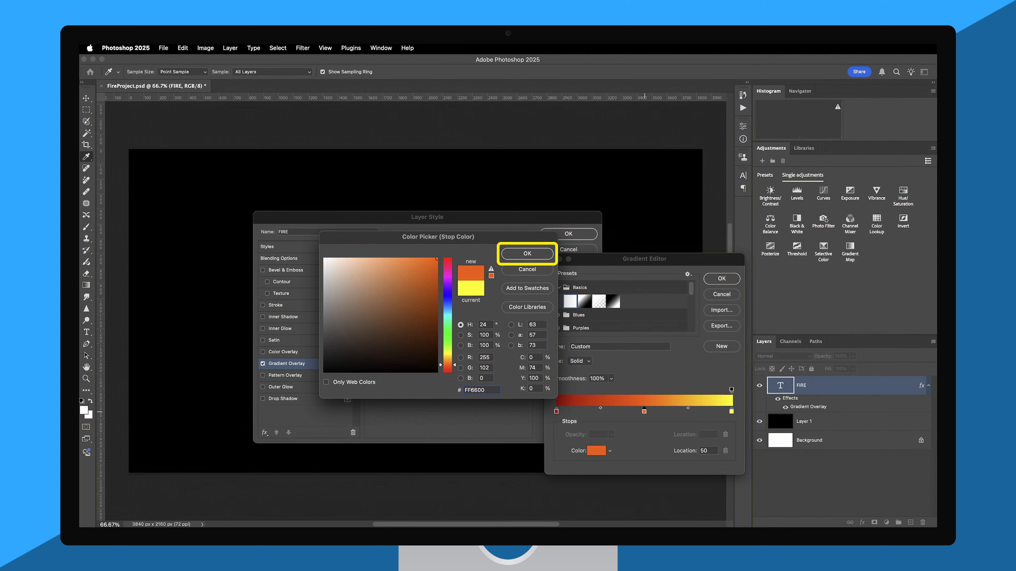
key("Return")
left_click(712, 451)
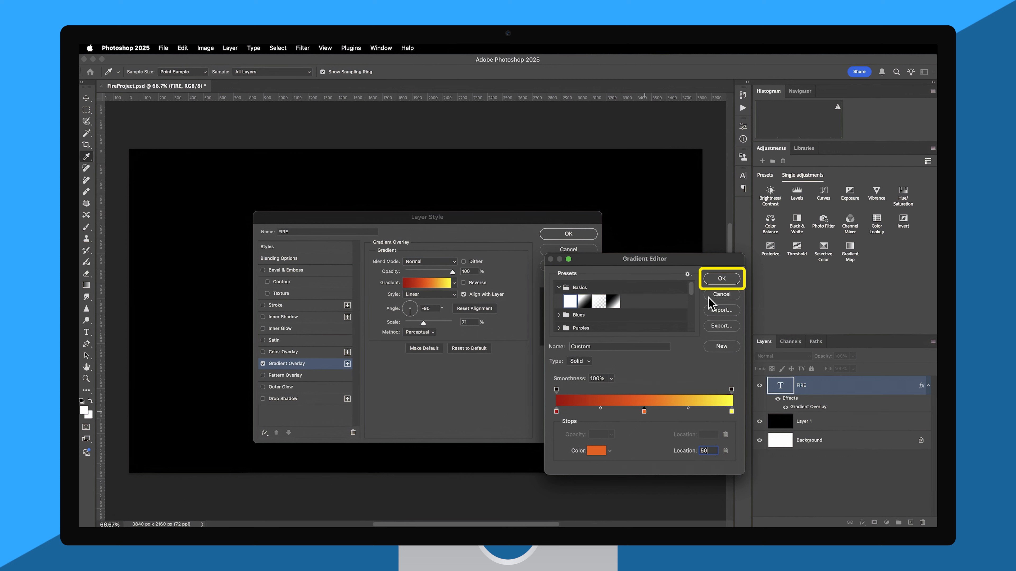
left_click(720, 280)
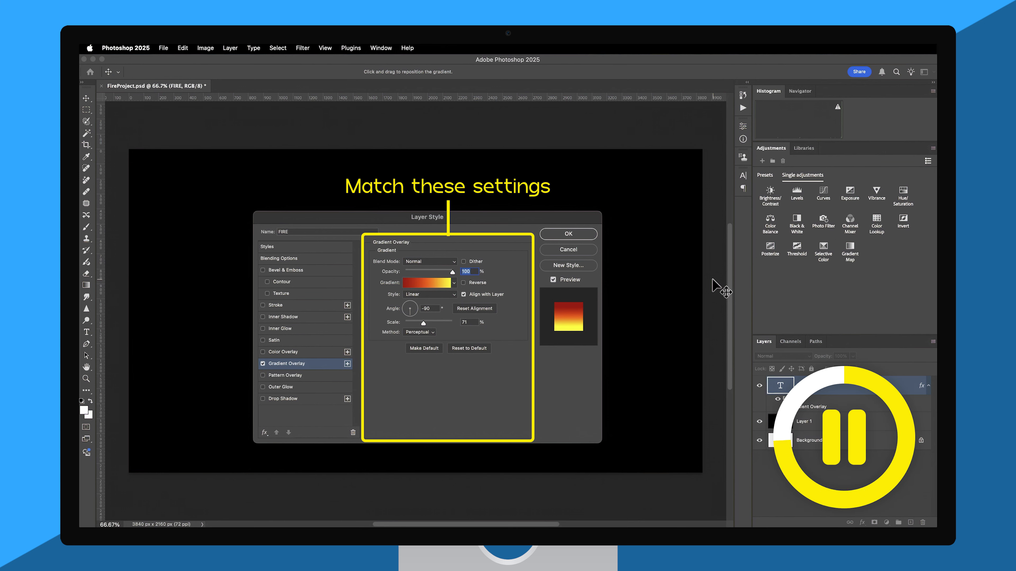
Step: Enable Bevel & Emboss on the FIRE layer with a white highlight, a 7A0000 shadow colour and a size of 10 px
left_click(296, 271)
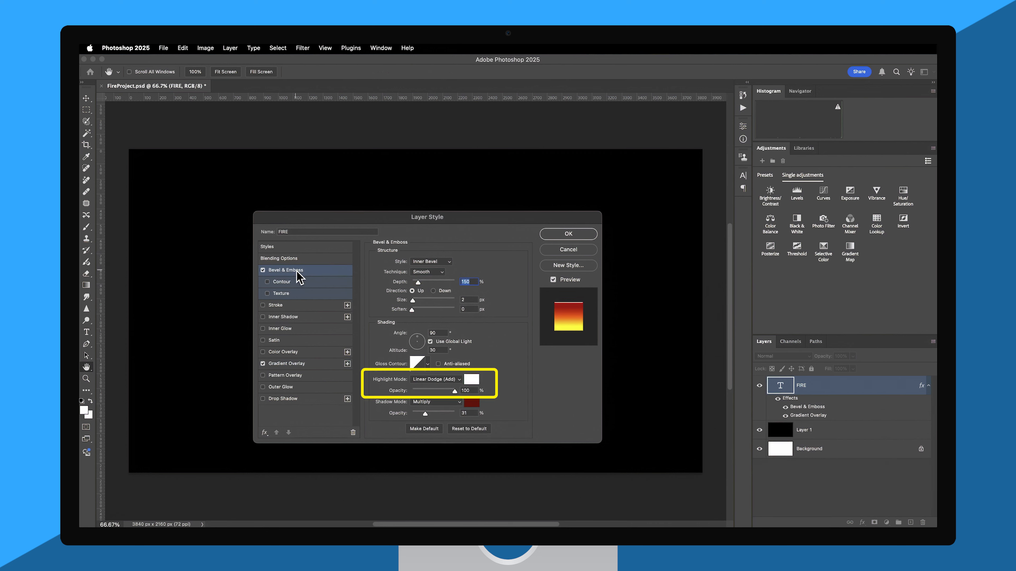
left_click(478, 381)
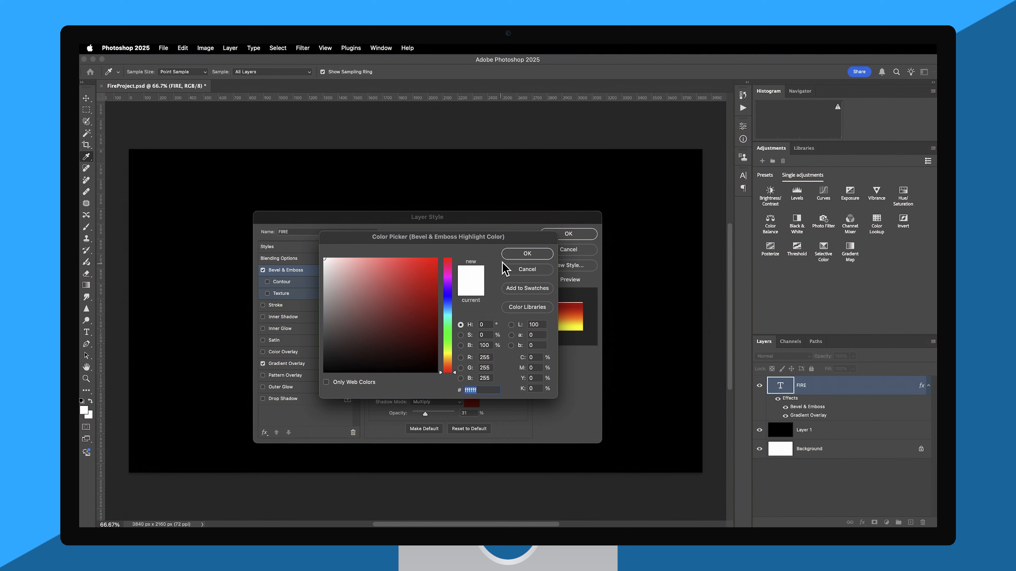
left_click(523, 256)
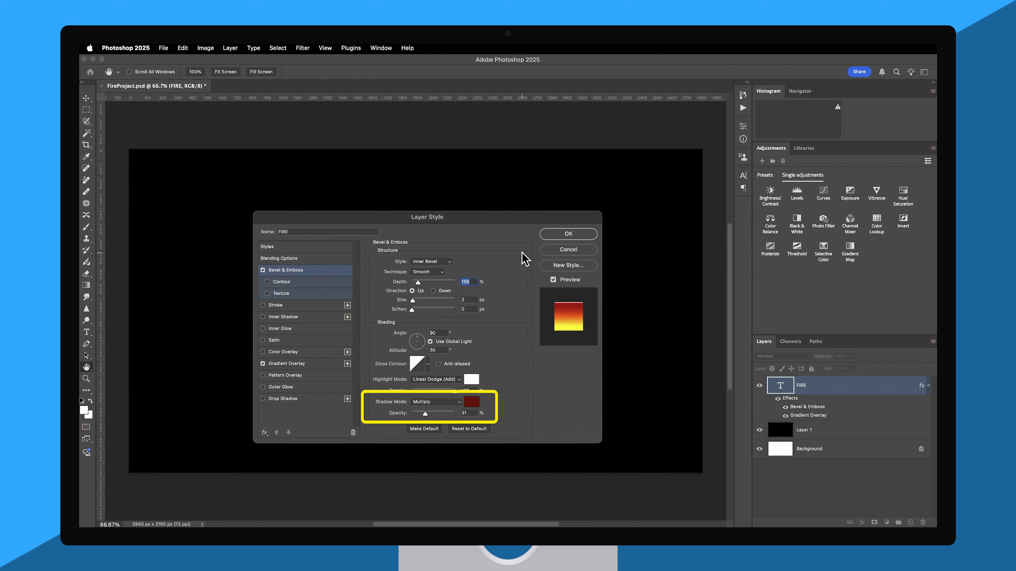
left_click(472, 403)
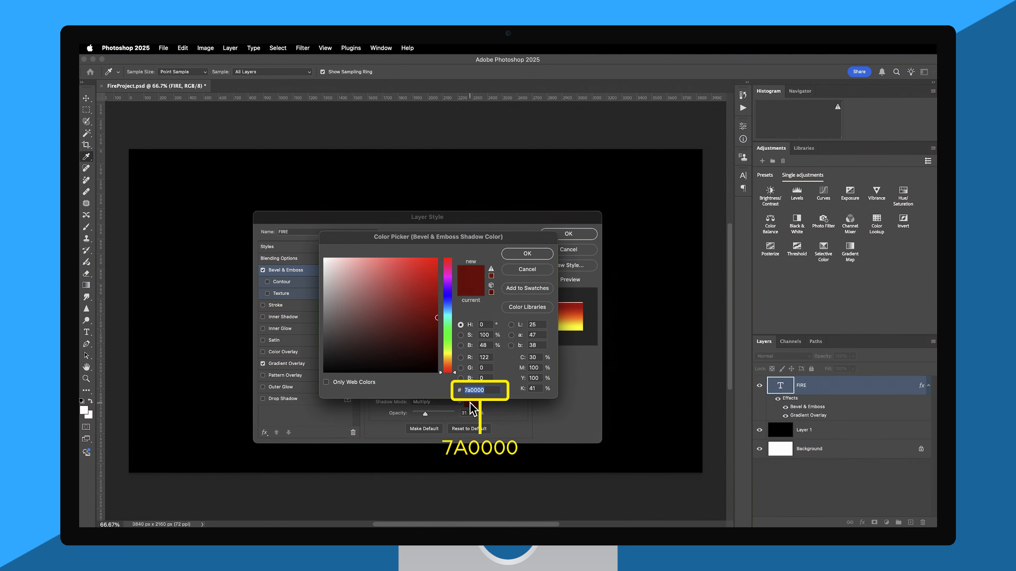
left_click(524, 256)
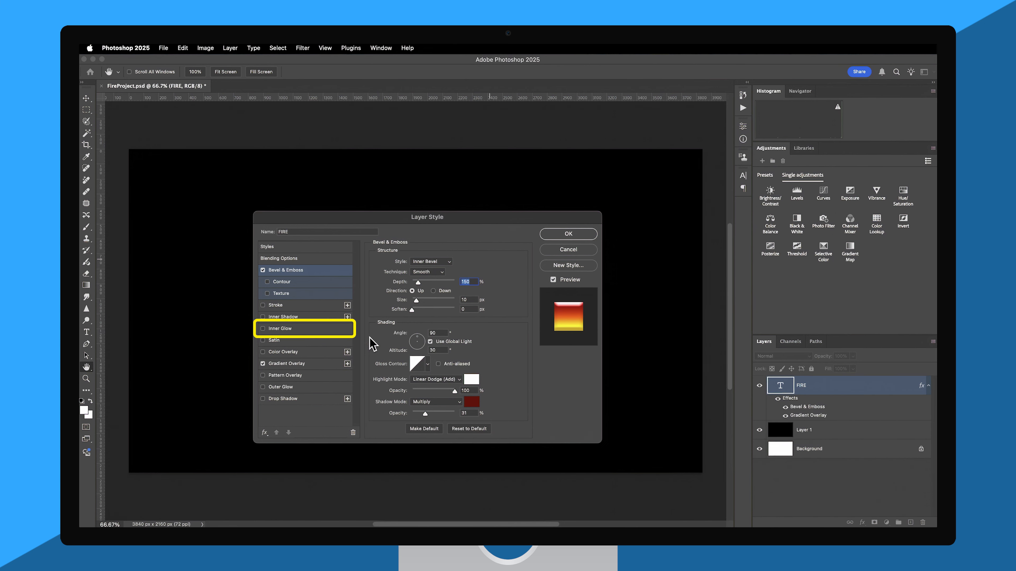
Step: Enable an Inner Glow on the FIRE layer with the colour FFAA00 and a size of 20 px
left_click(290, 330)
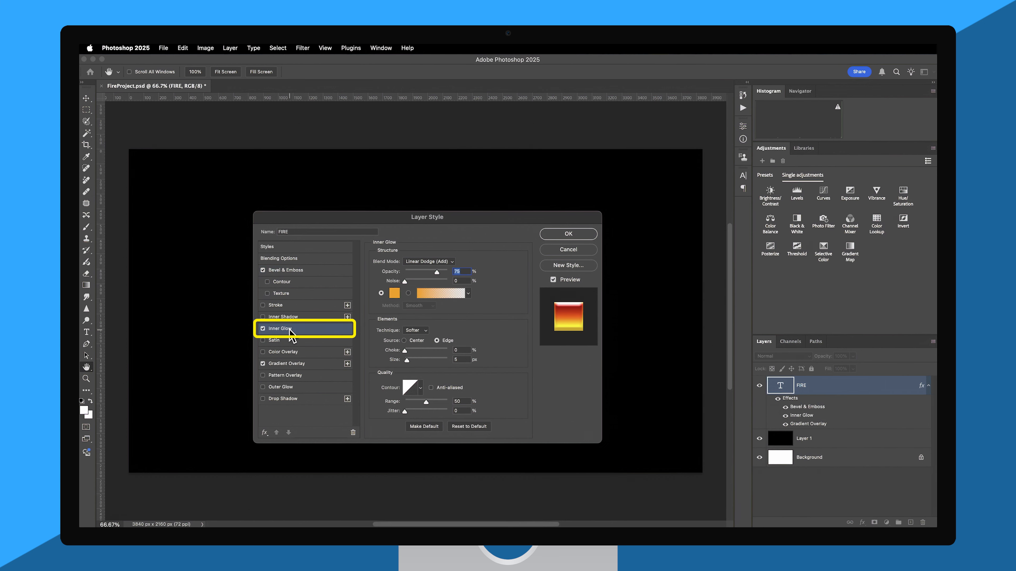
left_click(394, 295)
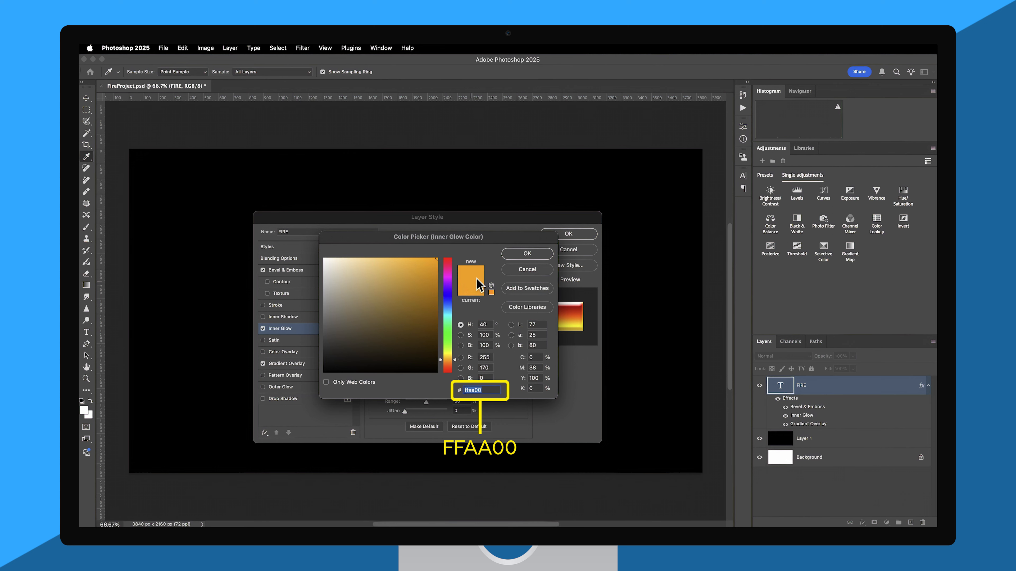
left_click(526, 253)
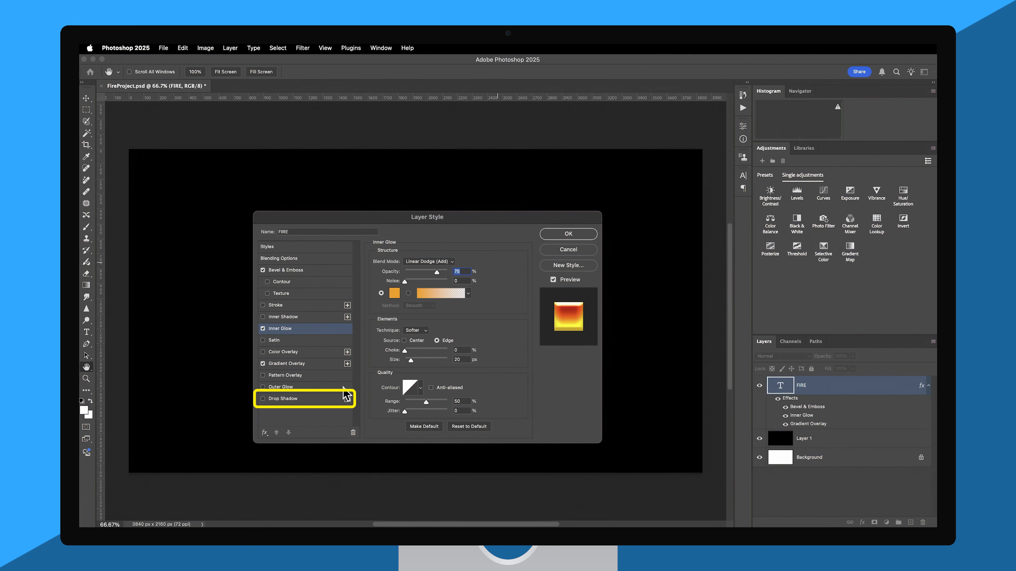
Step: Enable a Drop Shadow on the FIRE layer with the colour FF0A00 and a size of 95 px
left_click(289, 400)
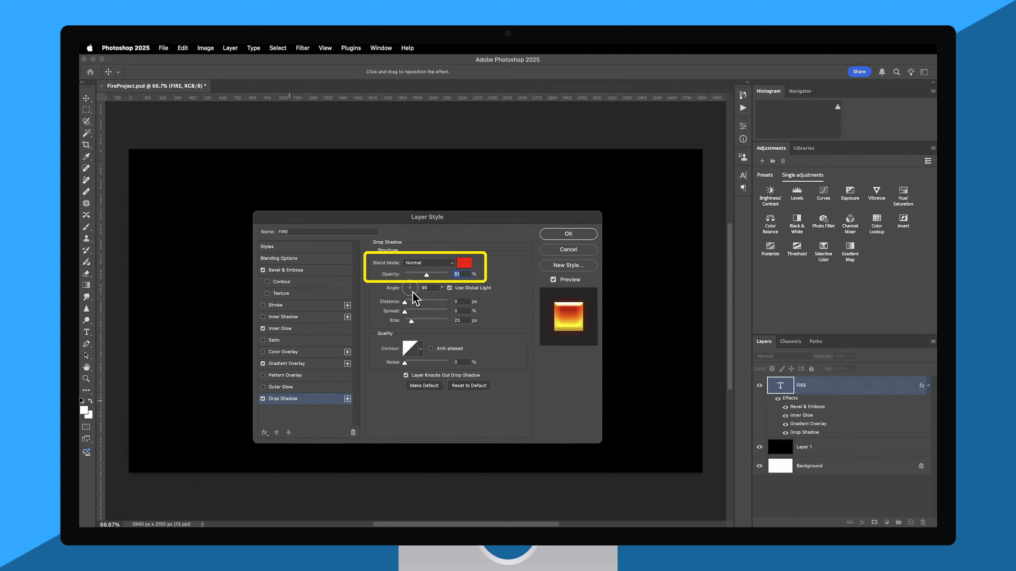
left_click(463, 263)
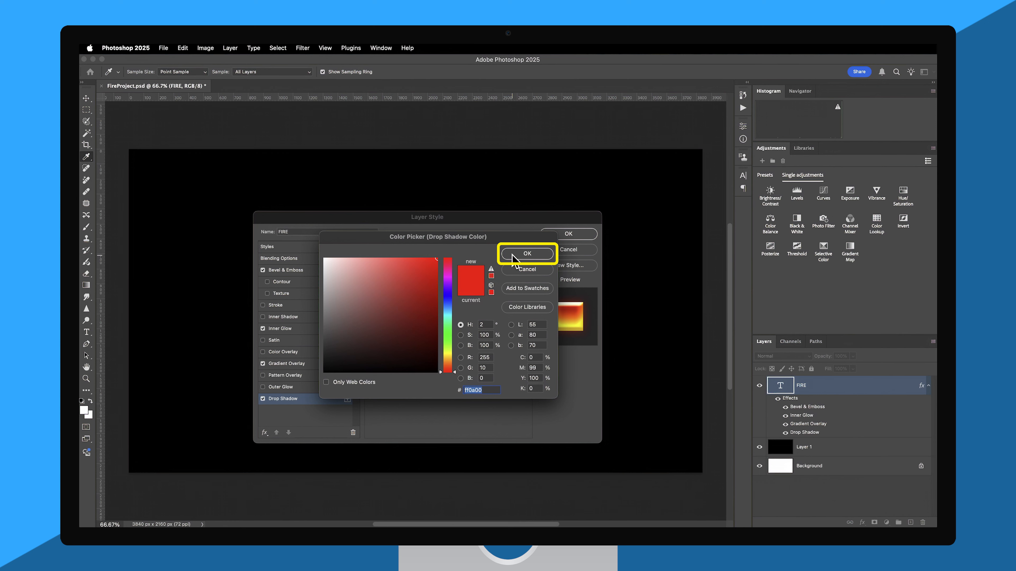
left_click(527, 254)
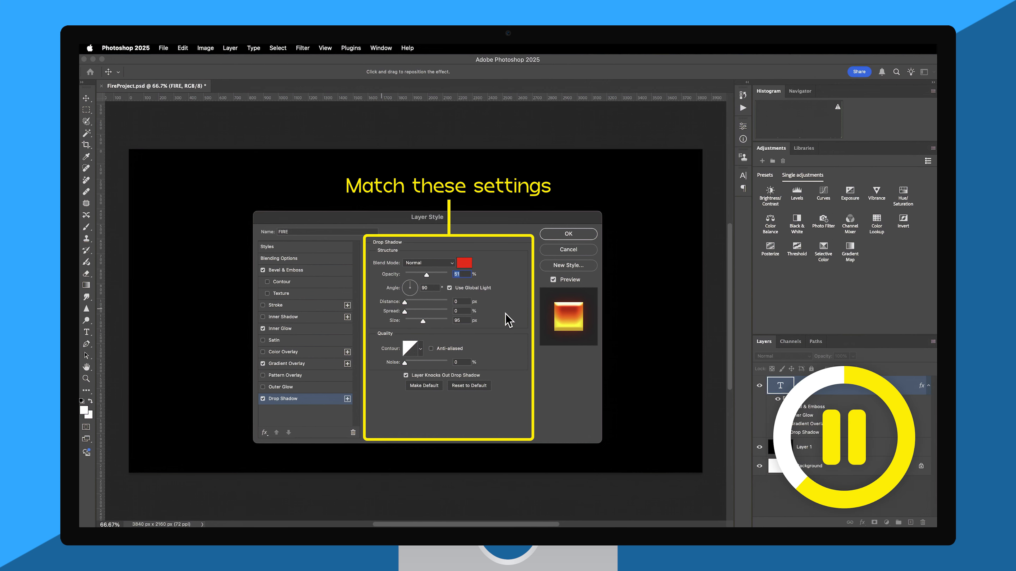
Step: Enable a 1 px outside Stroke in colour C40B00, apply the layer style and activate the Move tool
left_click(302, 306)
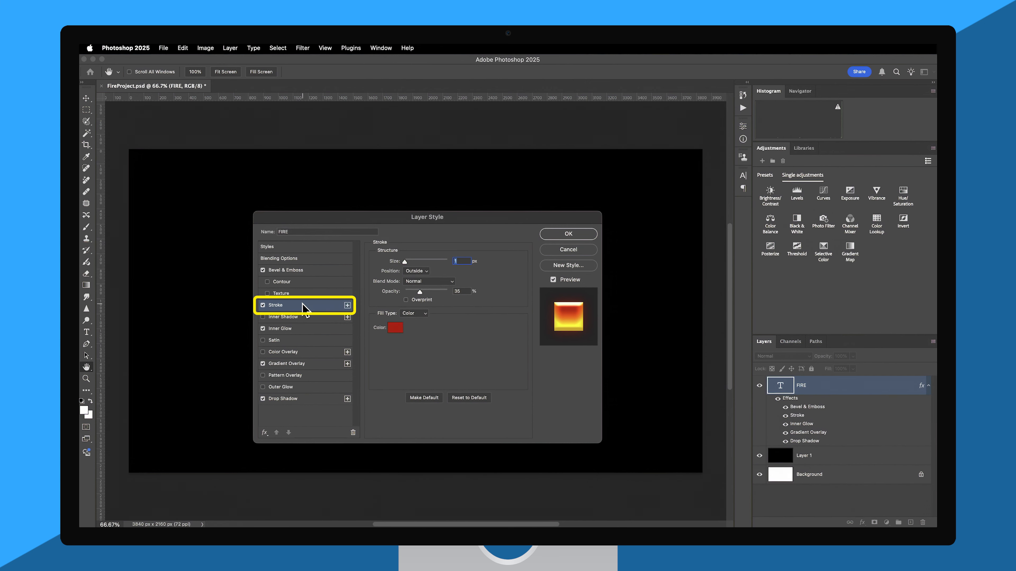
left_click(393, 333)
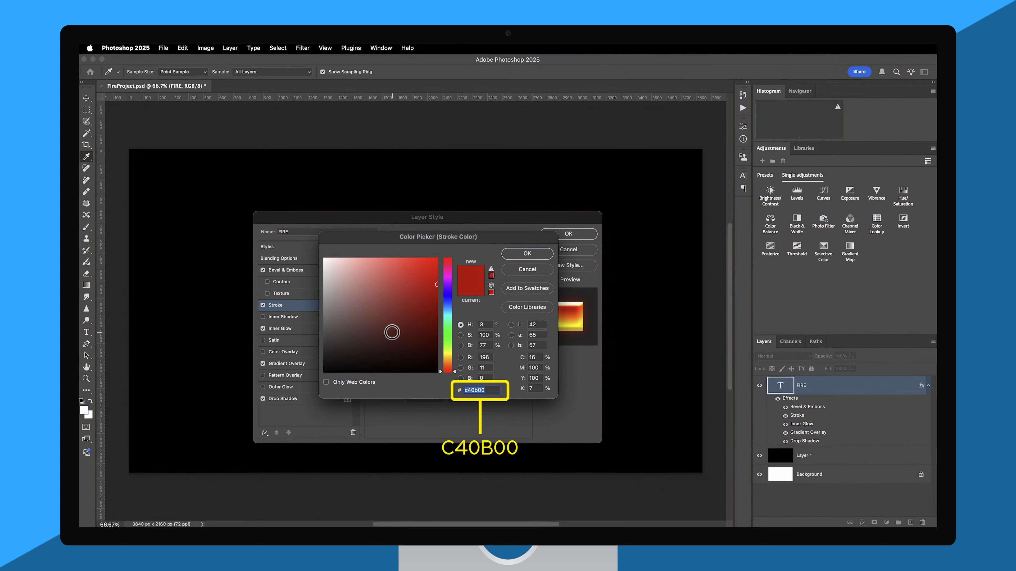
left_click(521, 249)
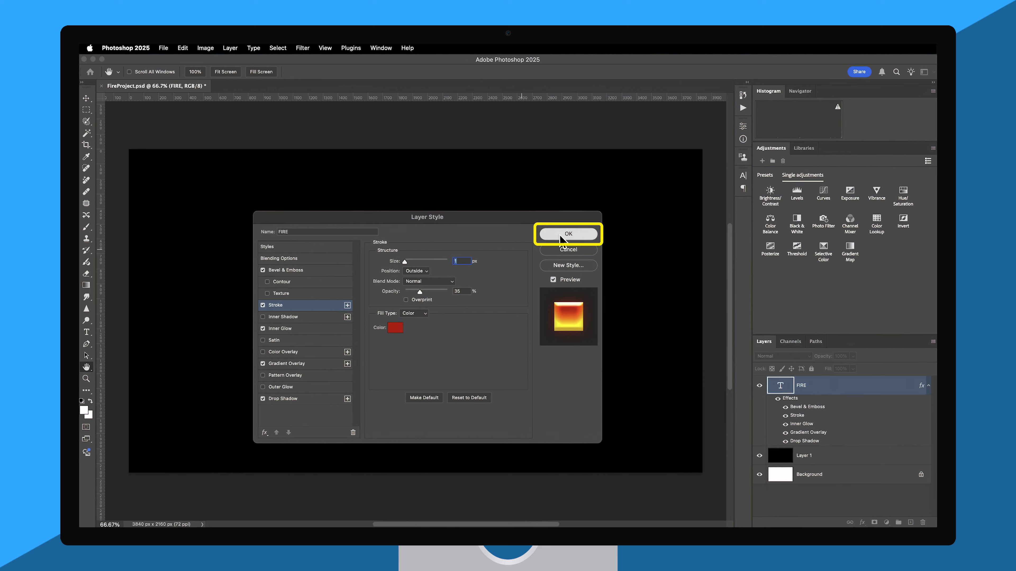
left_click(568, 234)
key("v")
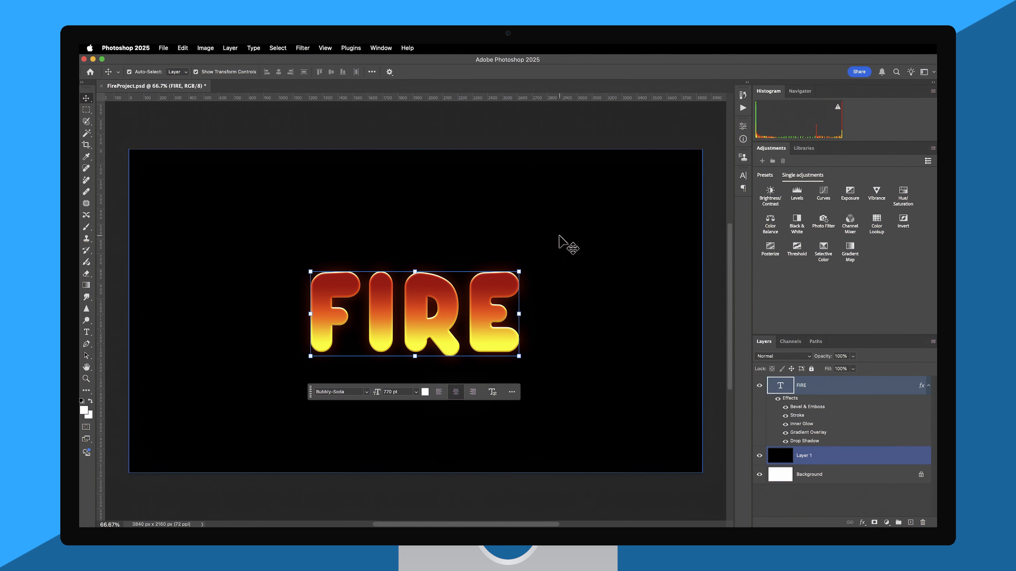
Step: Open Fire Texture.jpg from the DOWNLOAD ASSETS folder in Finder as a separate Photoshop document
key("super+Tab")
left_click(618, 249)
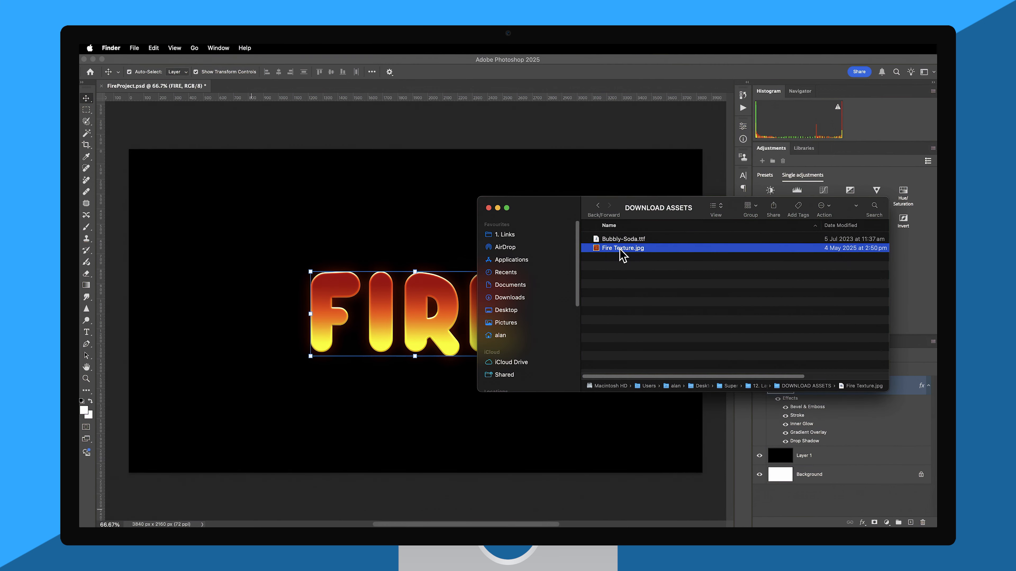
left_click_drag(620, 252, 252, 89)
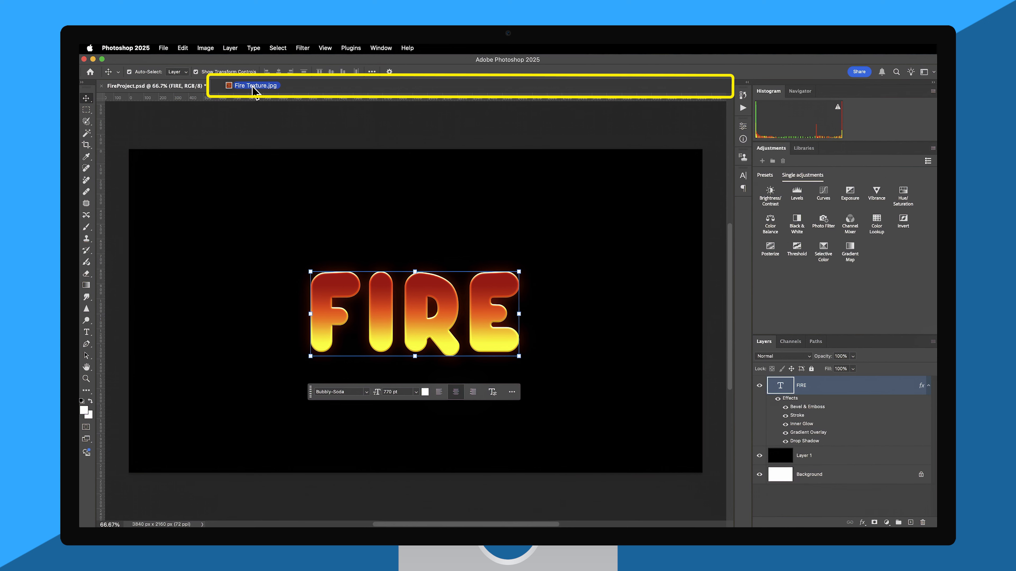
left_click_drag(252, 89, 252, 89)
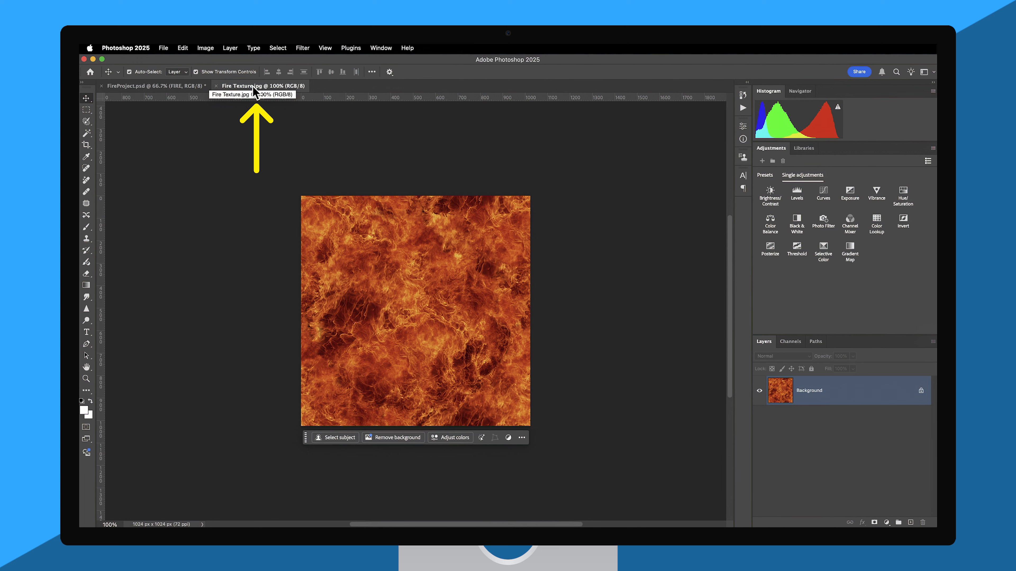
Step: Define the fire texture image as a pattern named Fire Texture.jpg and close the texture document
left_click(182, 47)
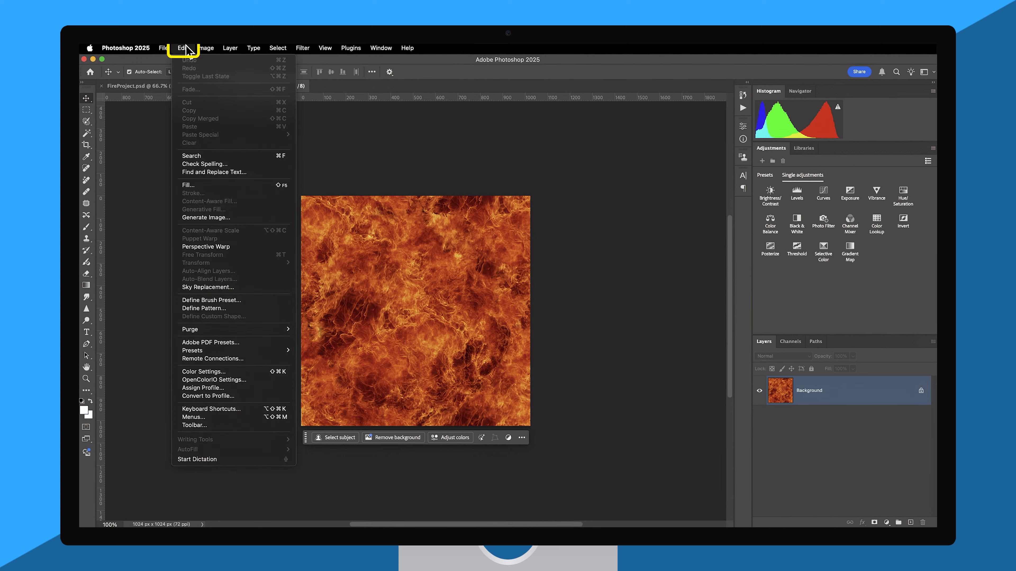
left_click(227, 309)
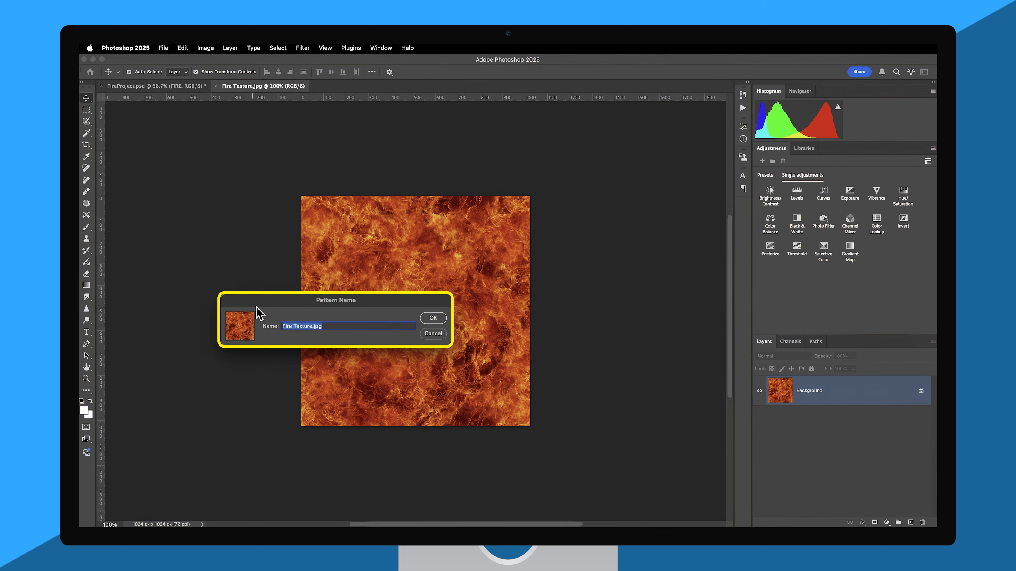
left_click(336, 325)
left_click(432, 319)
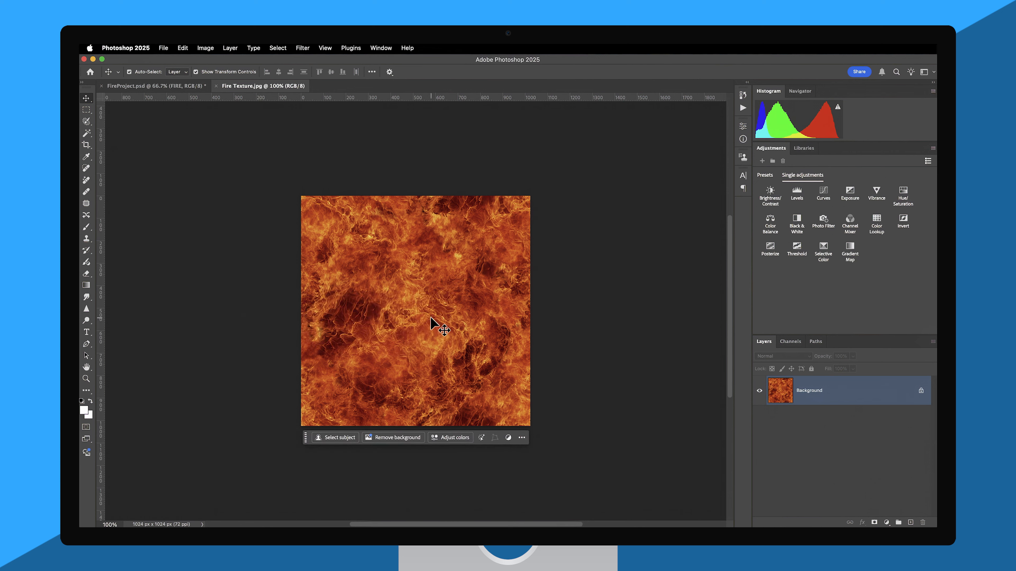
left_click(217, 86)
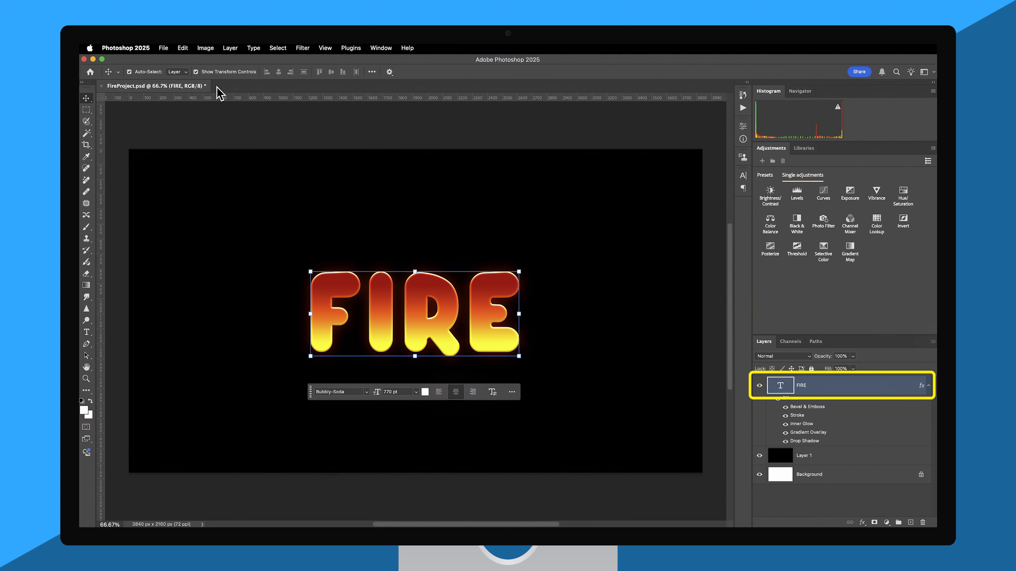
Step: Enable Texture under Bevel & Emboss on the FIRE layer and choose the fire texture pattern for it
right_click(832, 388)
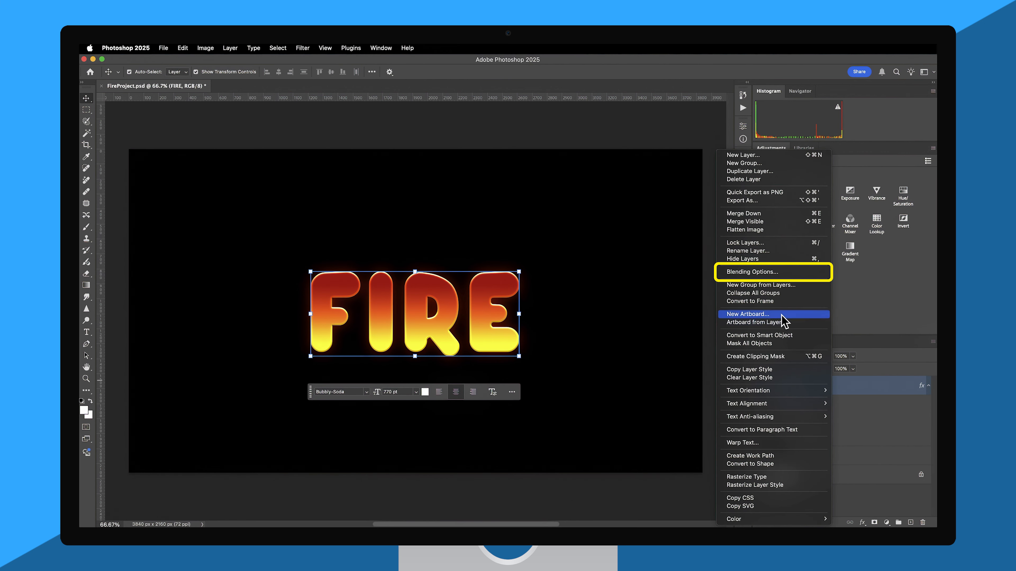
left_click(779, 274)
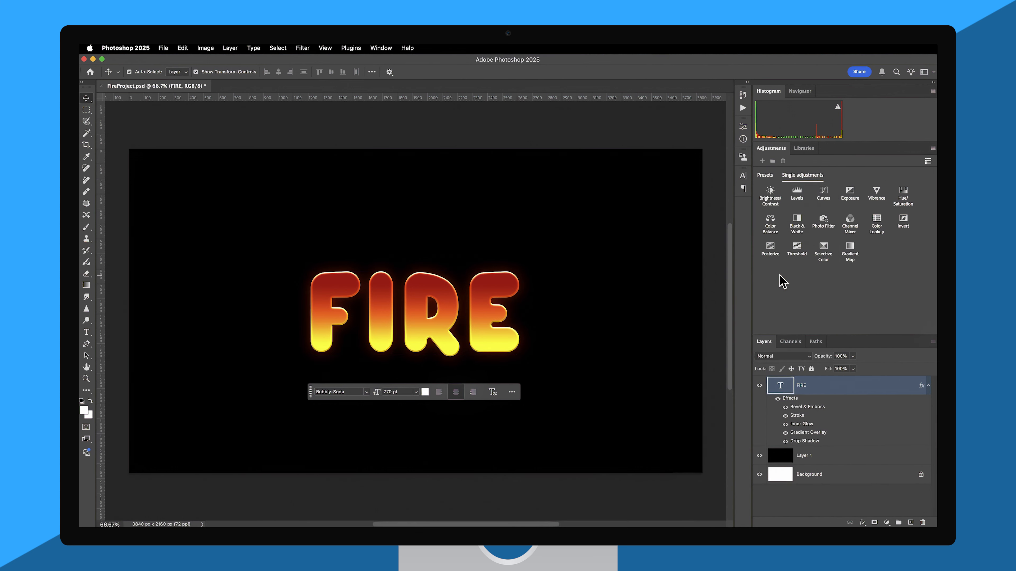
left_click(285, 295)
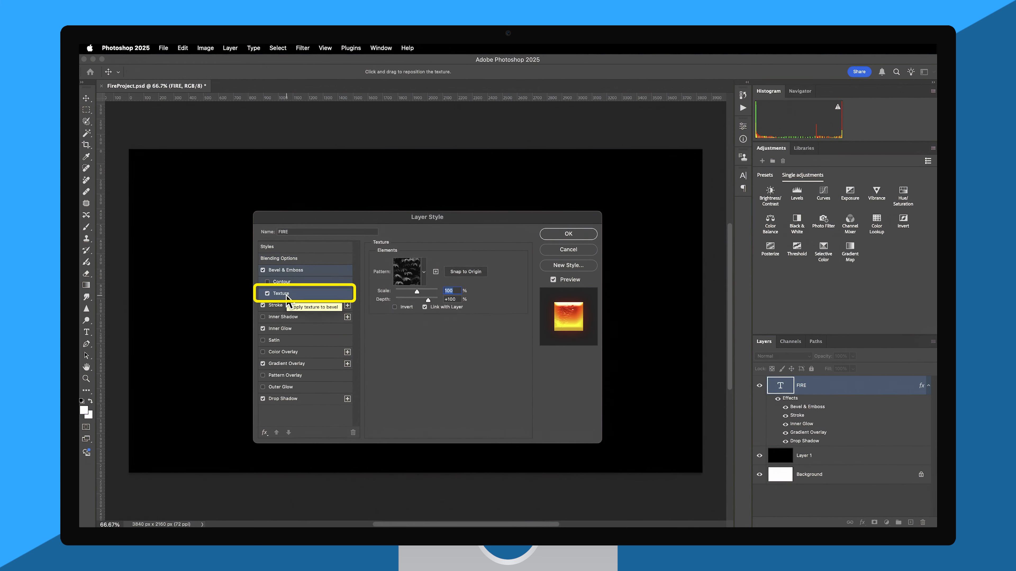
left_click(412, 278)
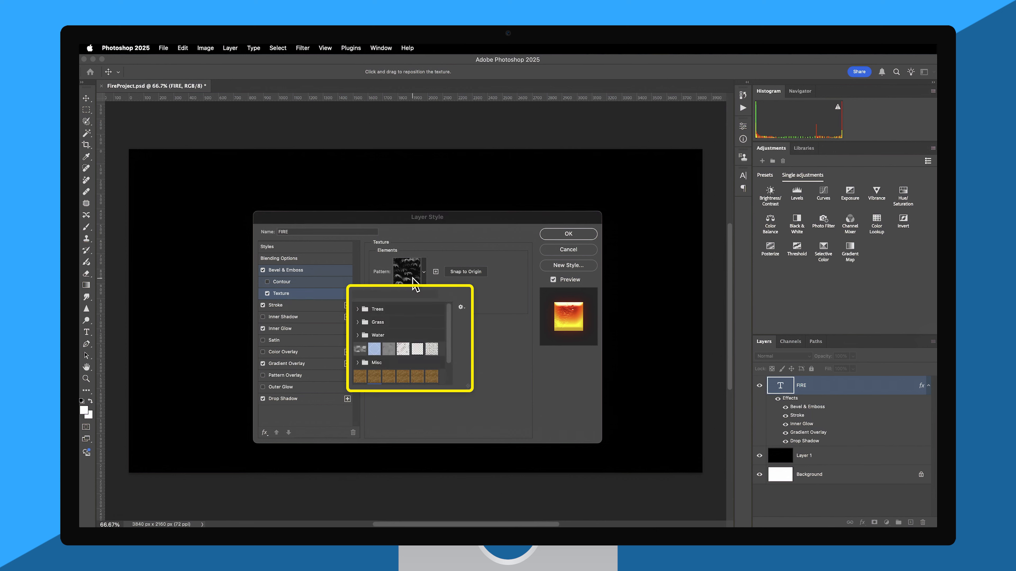
scroll(450, 324, "down", 2)
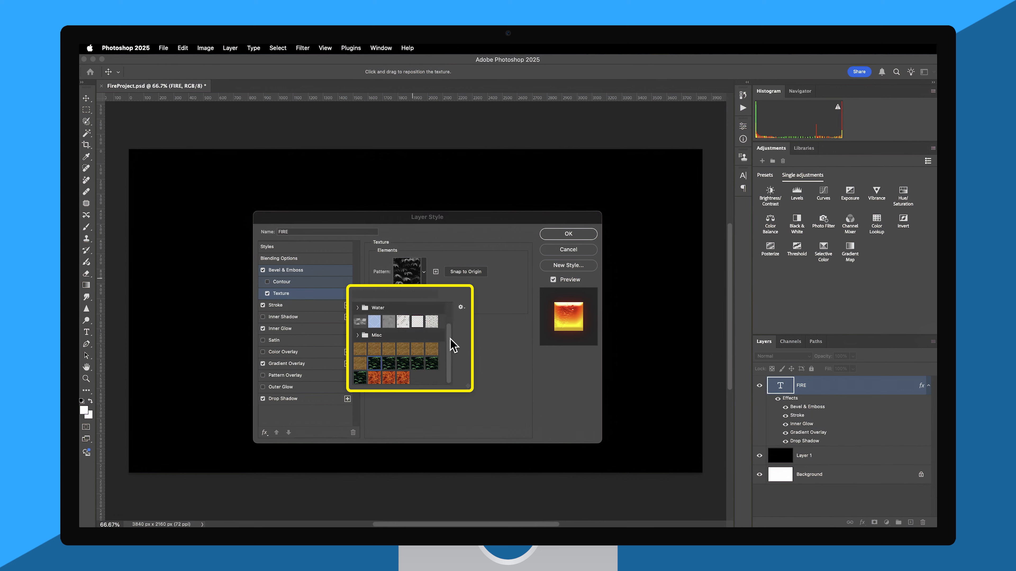
left_click(405, 377)
left_click(406, 375)
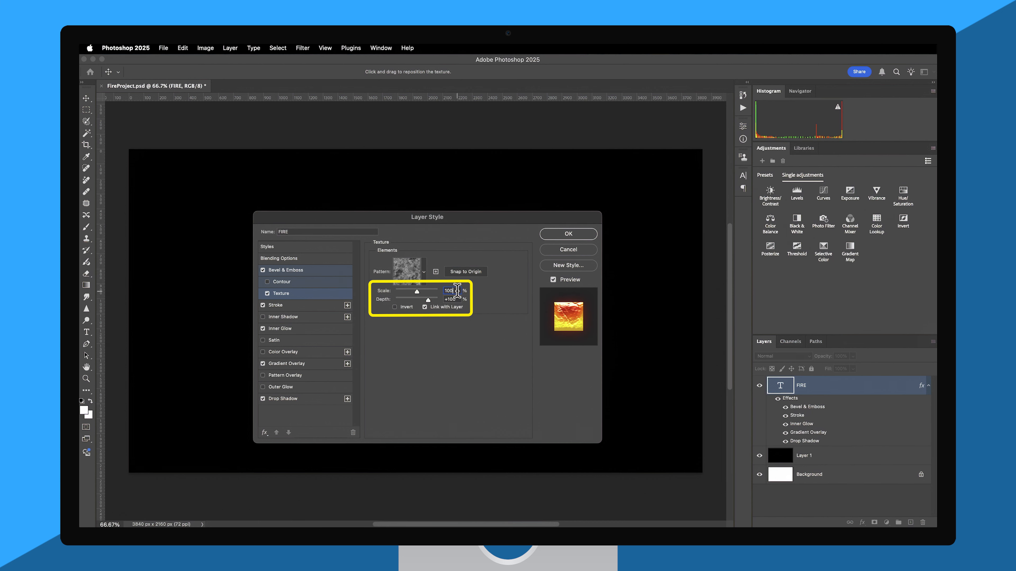
Step: Set the bevel texture's depth to 15% and apply the layer style
left_click(457, 299)
type("15")
left_click(553, 234)
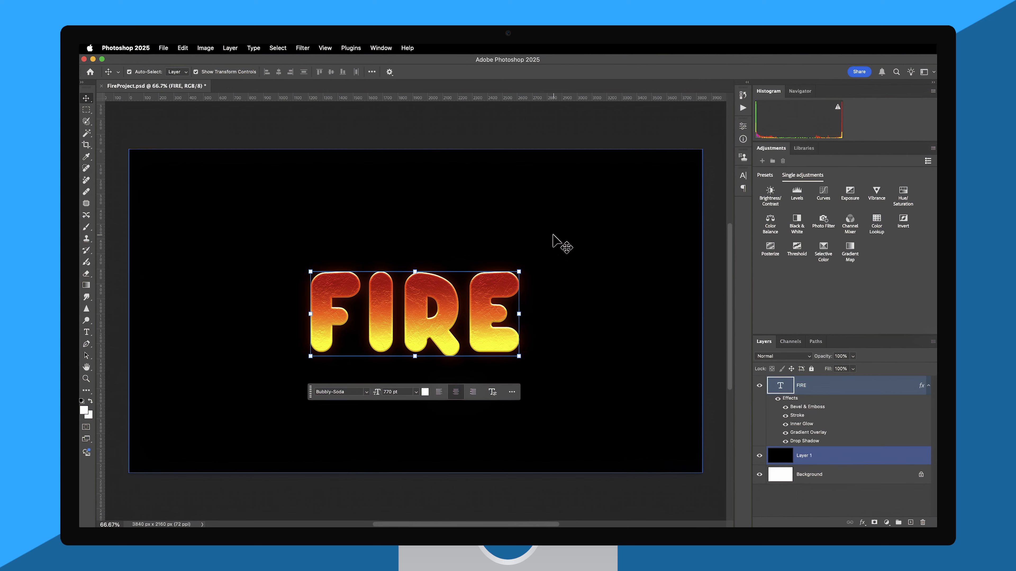
Step: Duplicate the FIRE text layer and rename the copy Text Blur
left_click(815, 386)
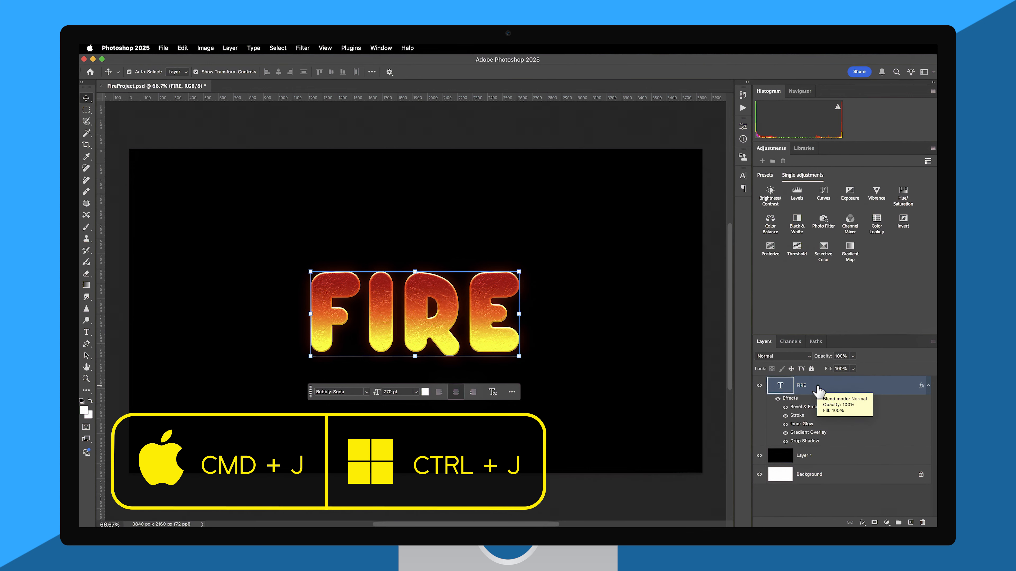
key("cmd+j")
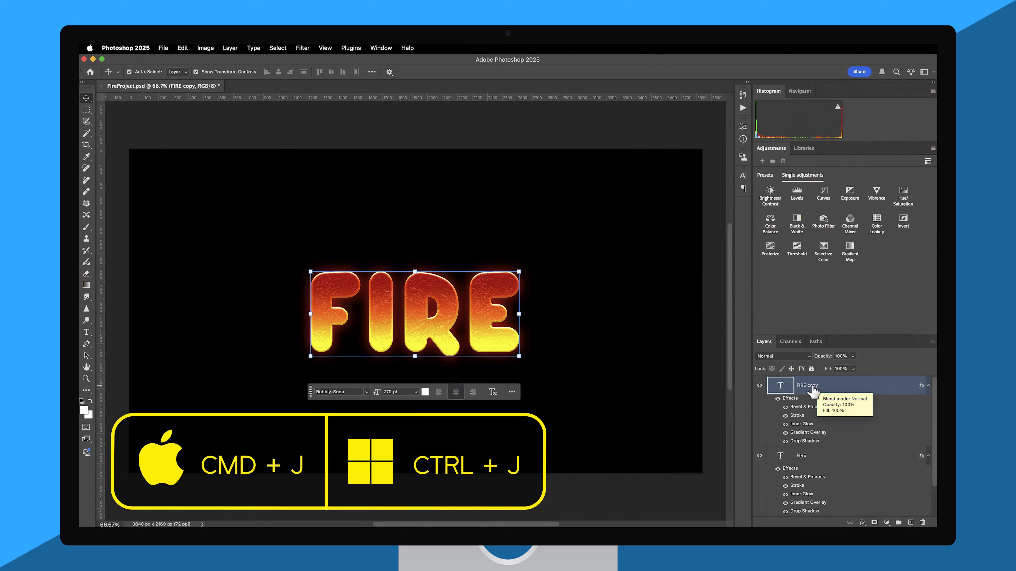
double_click(812, 386)
type("Text Blur")
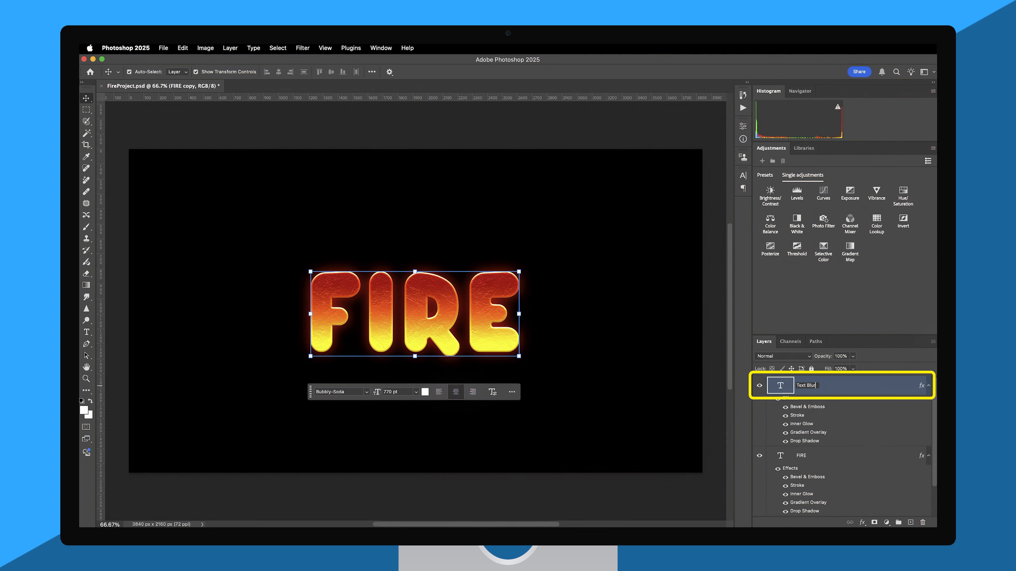
key("Return")
Step: Enlarge the layer list area and move the Text Blur layer below the FIRE layer
left_click_drag(839, 335, 844, 271)
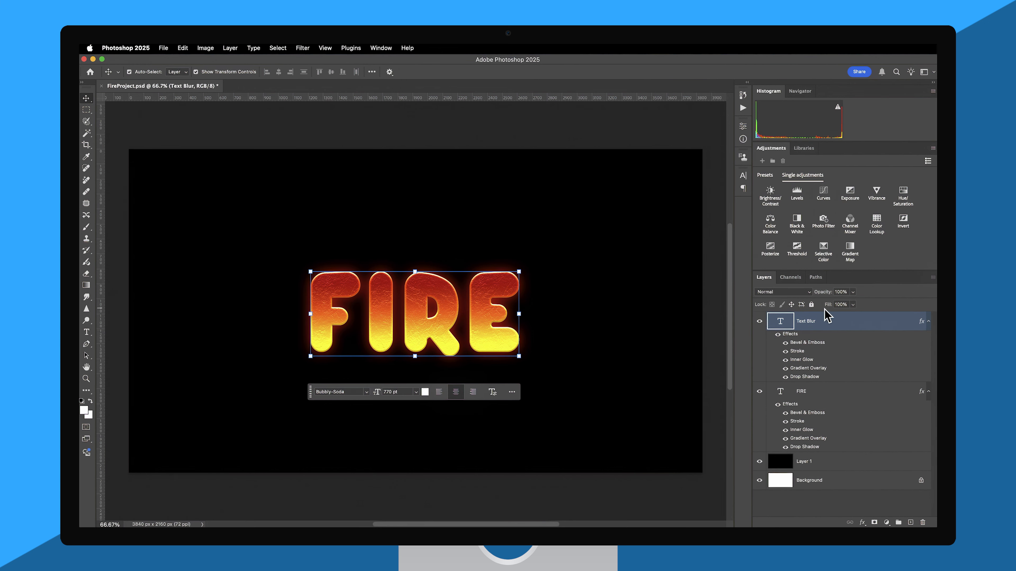
left_click_drag(822, 323, 824, 350)
left_click_drag(830, 426, 833, 440)
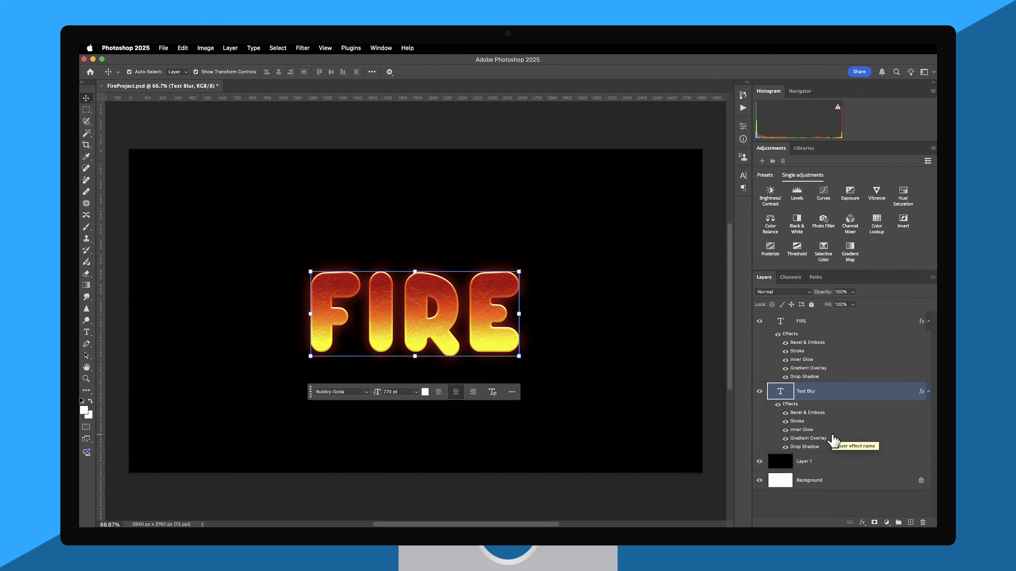
Step: Convert the Text Blur layer to a smart object and rasterize it
right_click(822, 396)
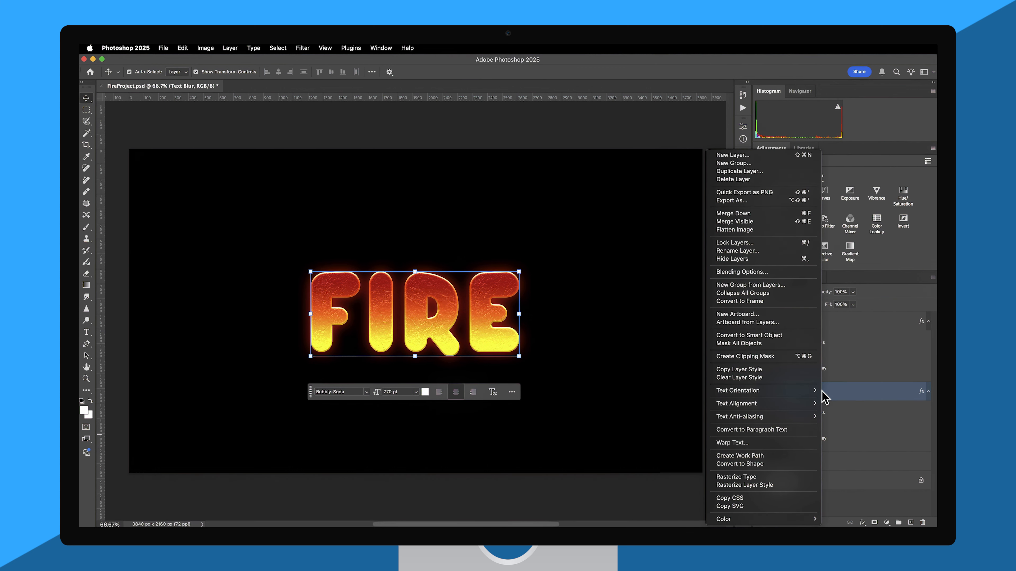
left_click(781, 337)
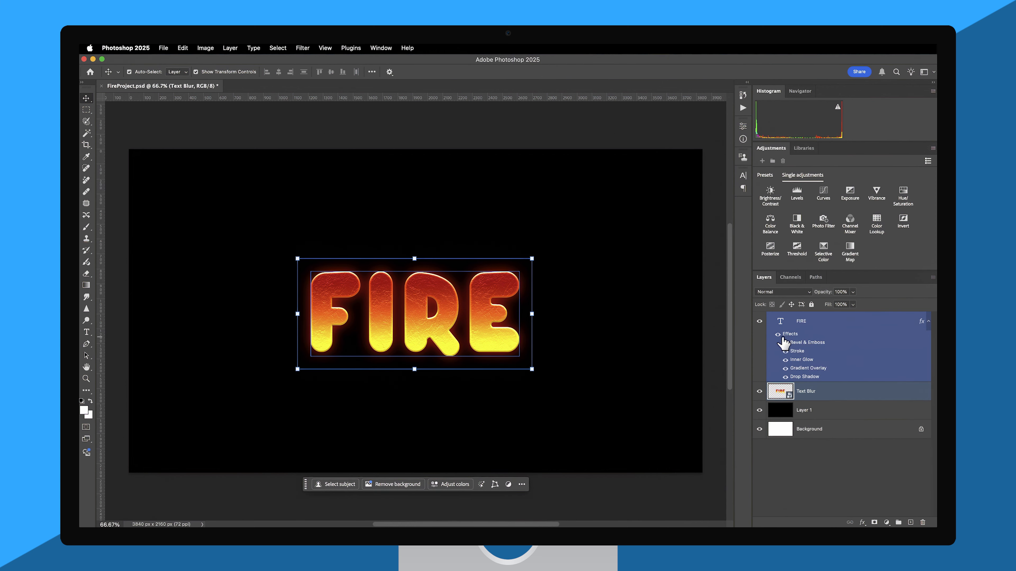
right_click(822, 391)
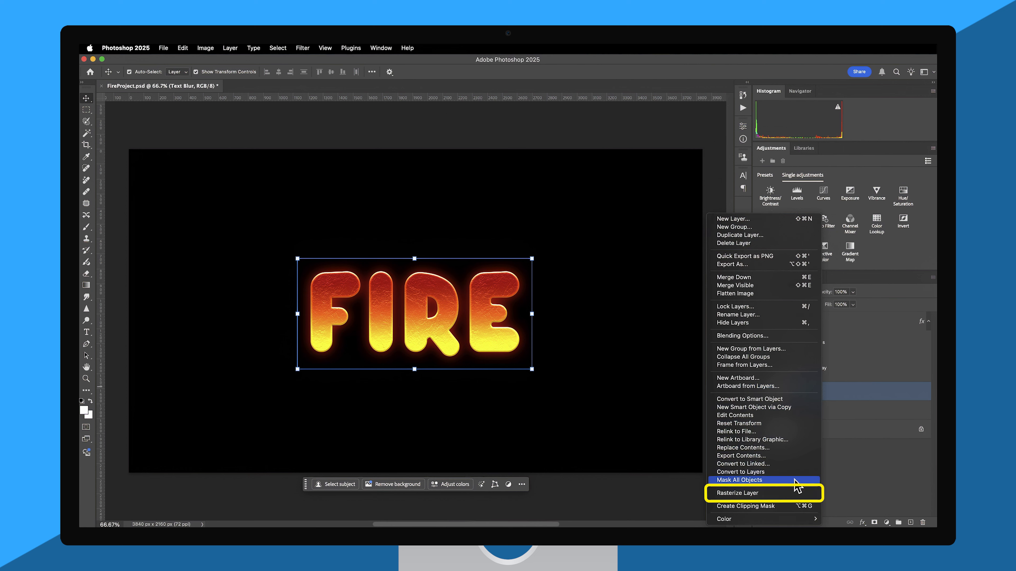
left_click(794, 493)
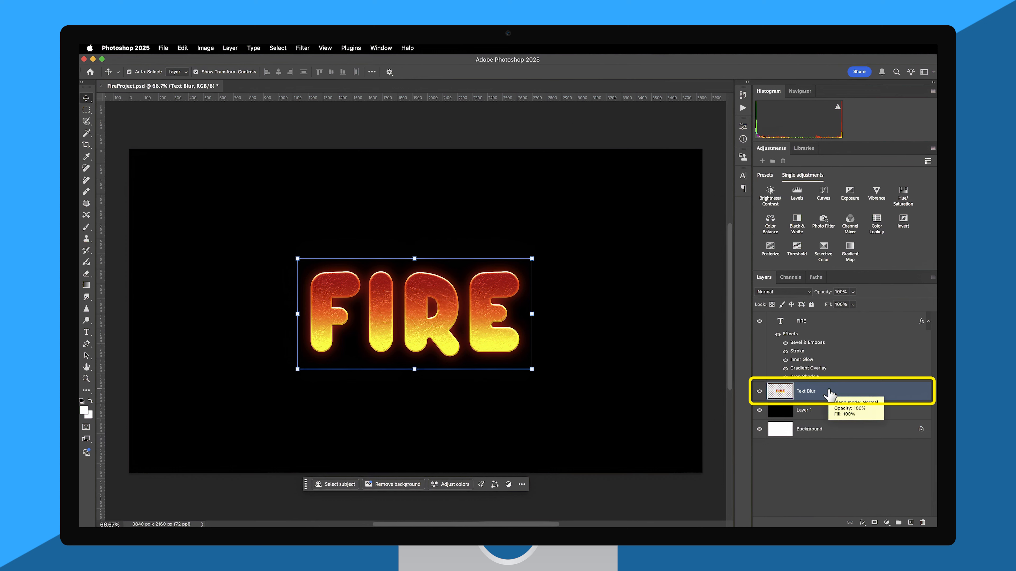
Step: Apply a Gaussian Blur with a radius of 60 pixels to the Text Blur layer
left_click(302, 48)
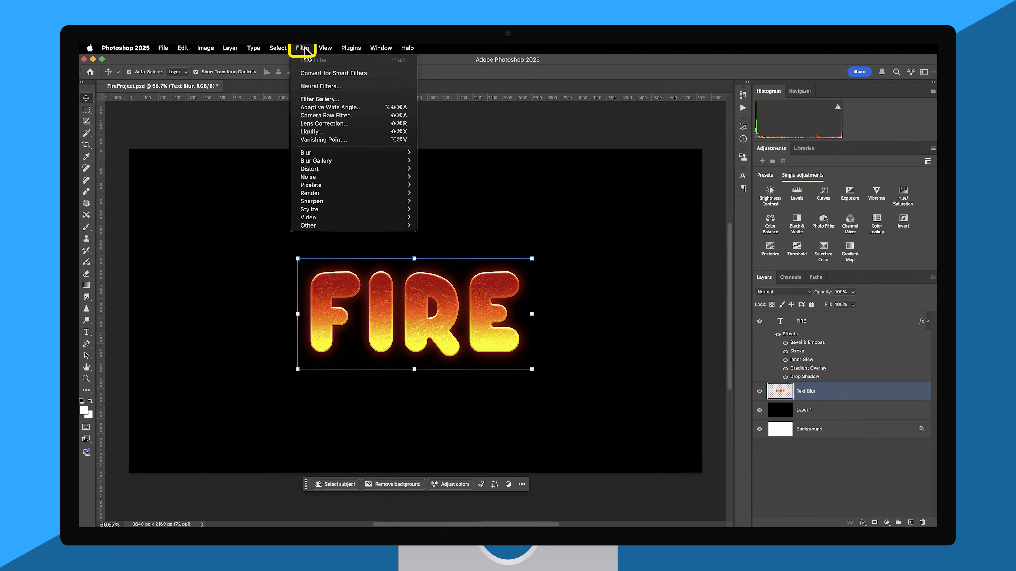
mouse_move(353, 154)
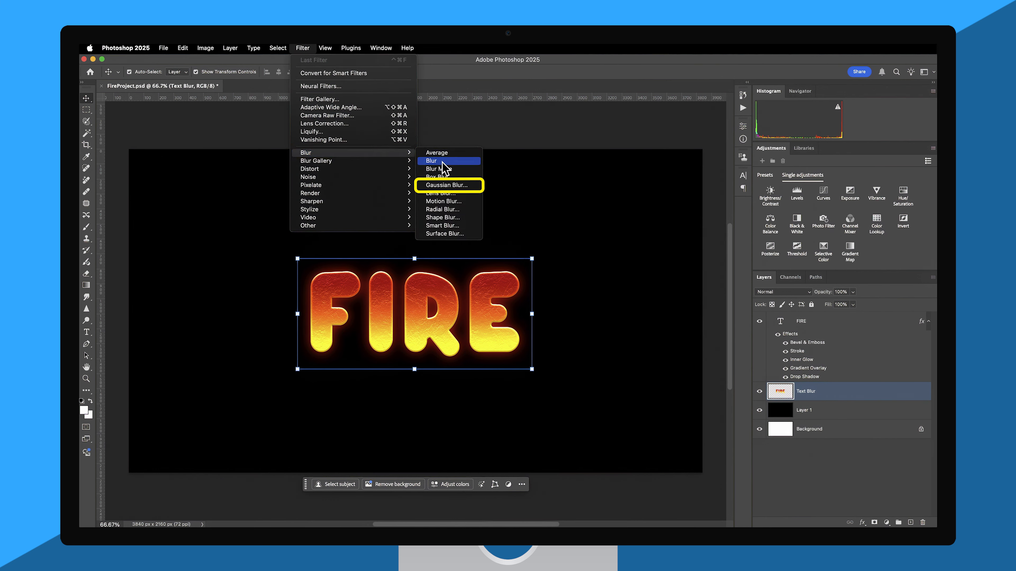
left_click(456, 185)
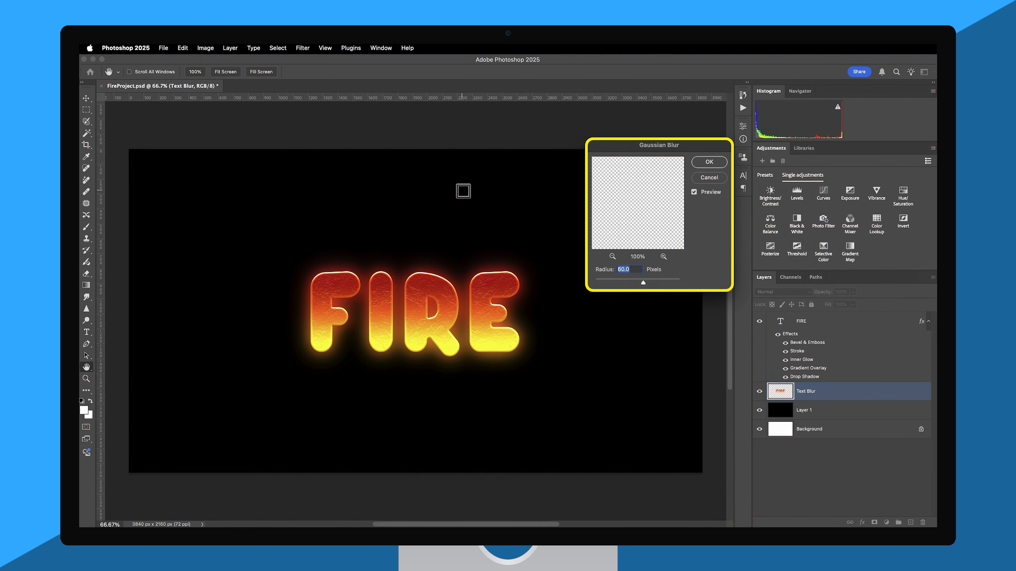
left_click(639, 269)
left_click(703, 162)
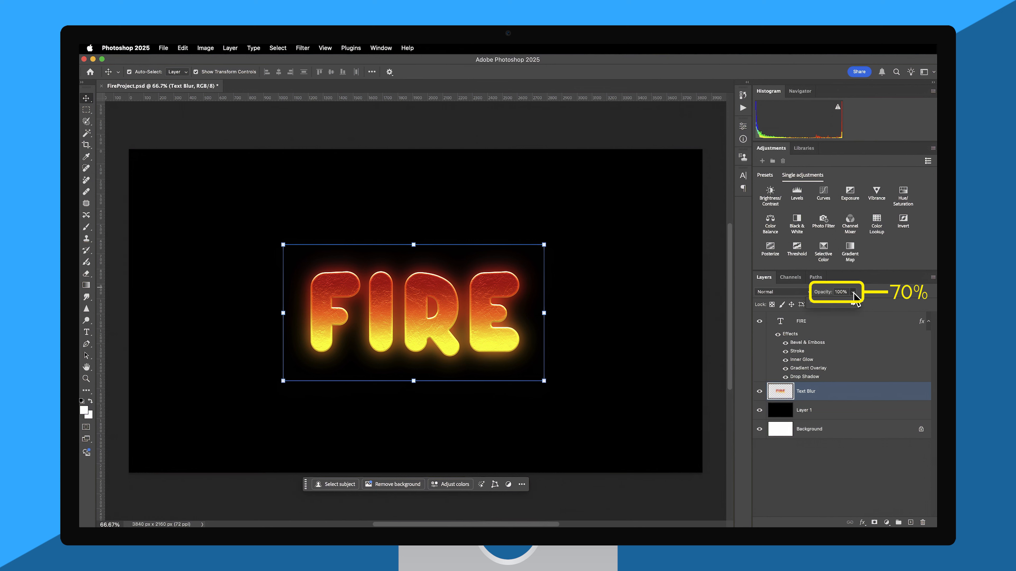
Step: Lower the Text Blur layer's opacity to 70% and save FireProject.psd
left_click_drag(853, 308, 843, 309)
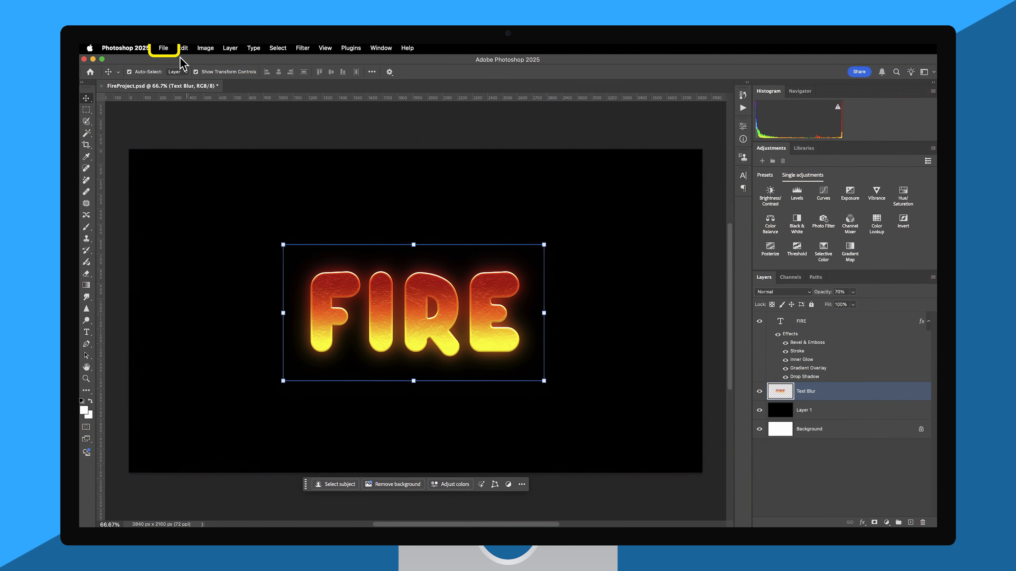
left_click(165, 48)
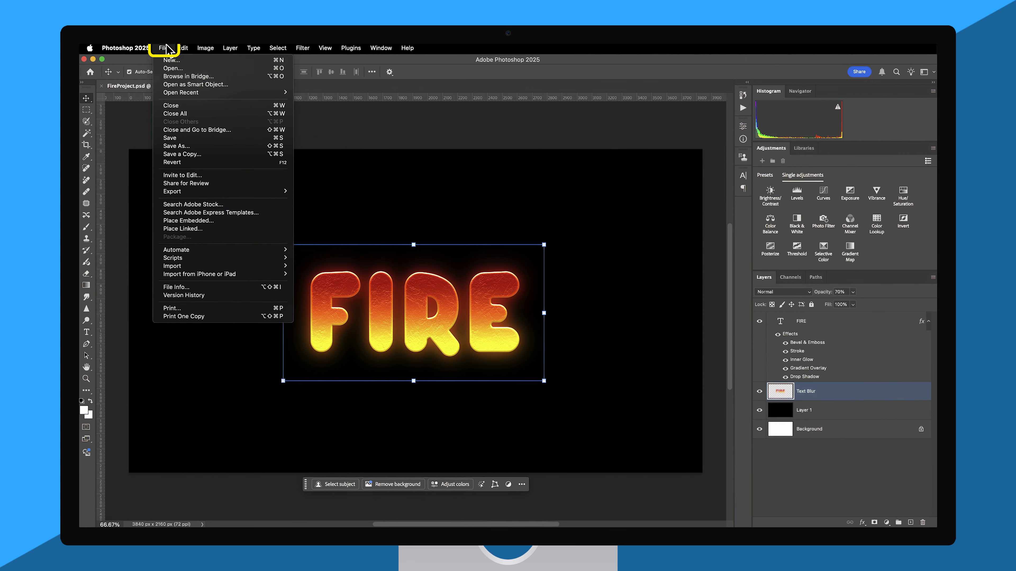
left_click(181, 138)
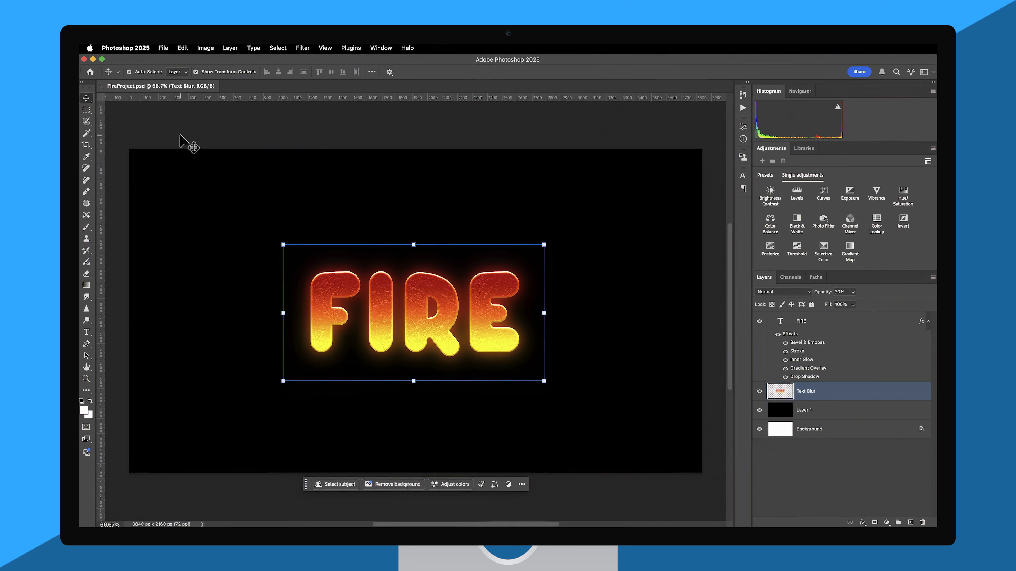